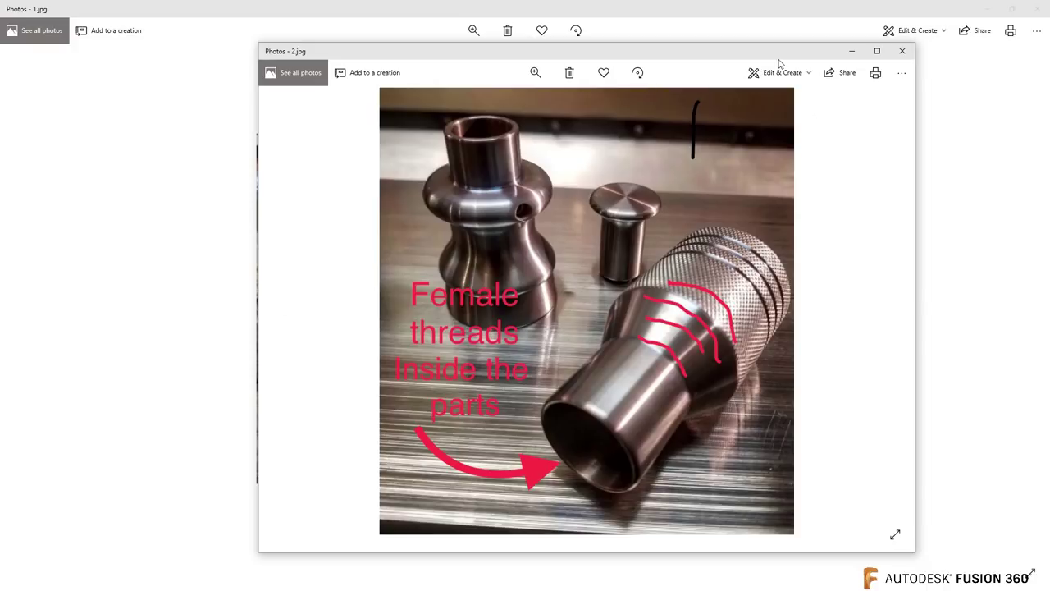
Step: Close the two reference photos and start a new empty design in Fusion 360
{"action": "left_click", "coordinate": [903, 51]}
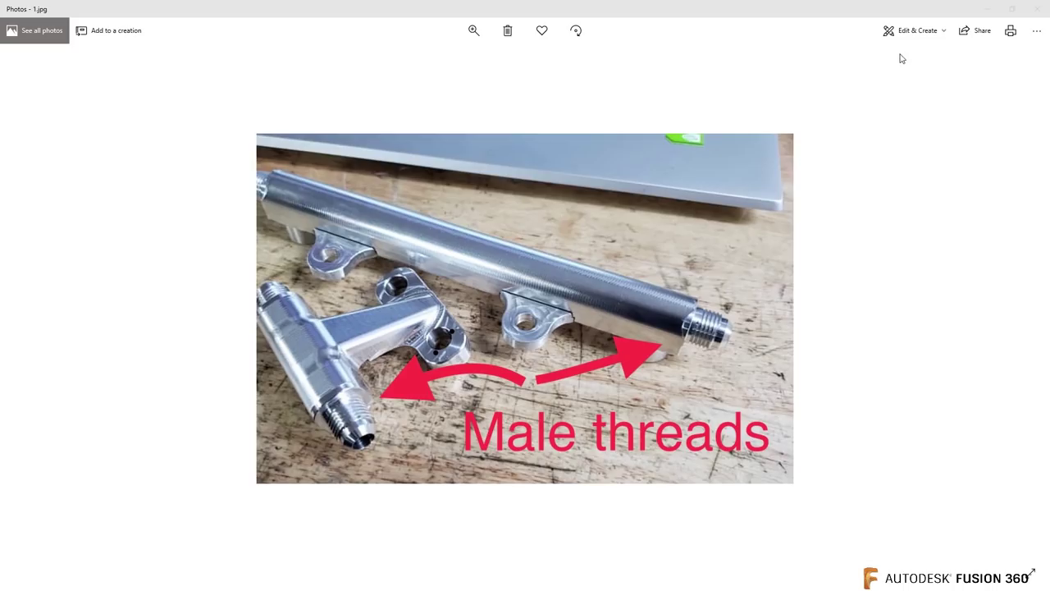
{"action": "left_click", "coordinate": [1037, 9]}
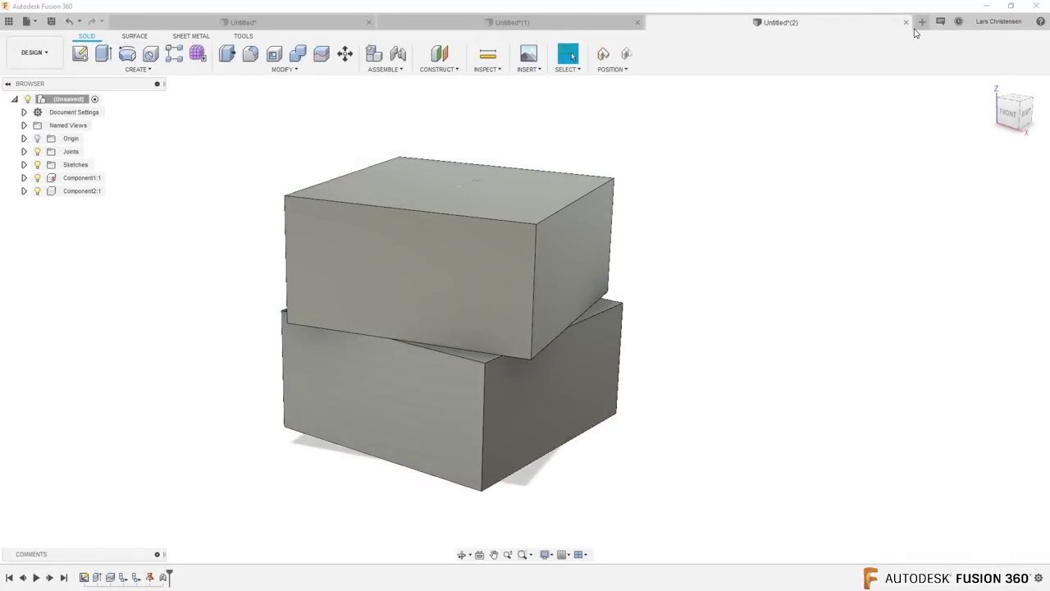
{"action": "left_click", "coordinate": [922, 24]}
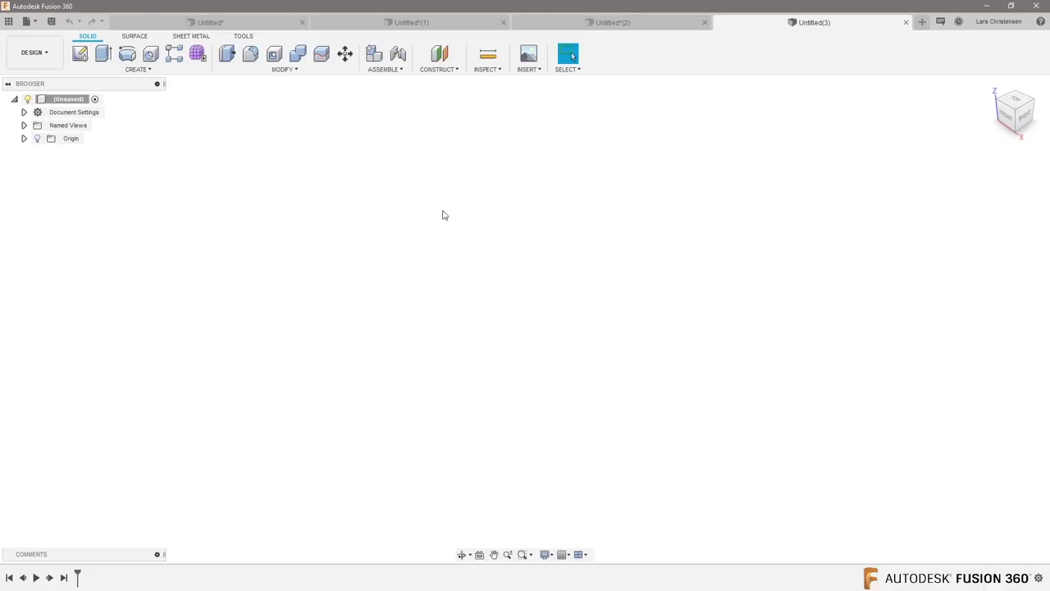
Step: Start inserting a McMaster-Carr component, search the catalog for Pipe and open the Metal Pipe category
{"action": "left_click", "coordinate": [536, 71]}
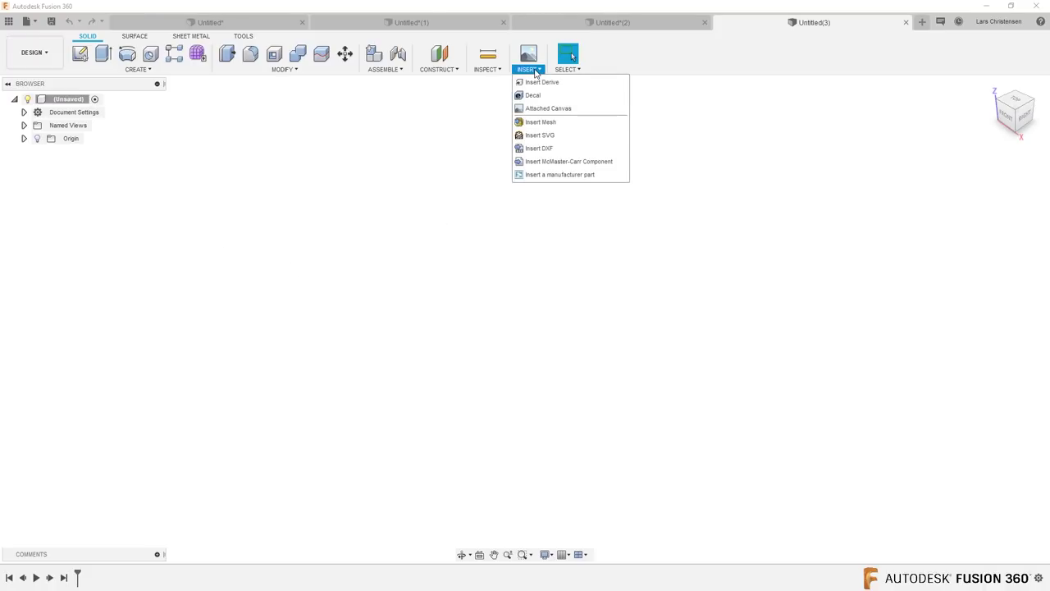
{"action": "left_click", "coordinate": [537, 160]}
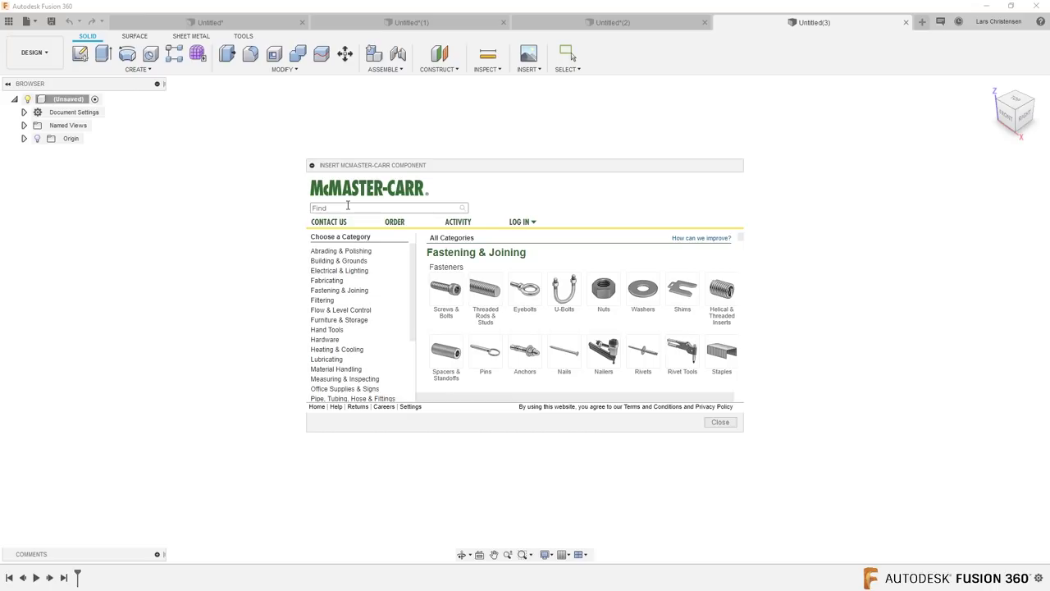
{"action": "type", "text": "Pipe"}
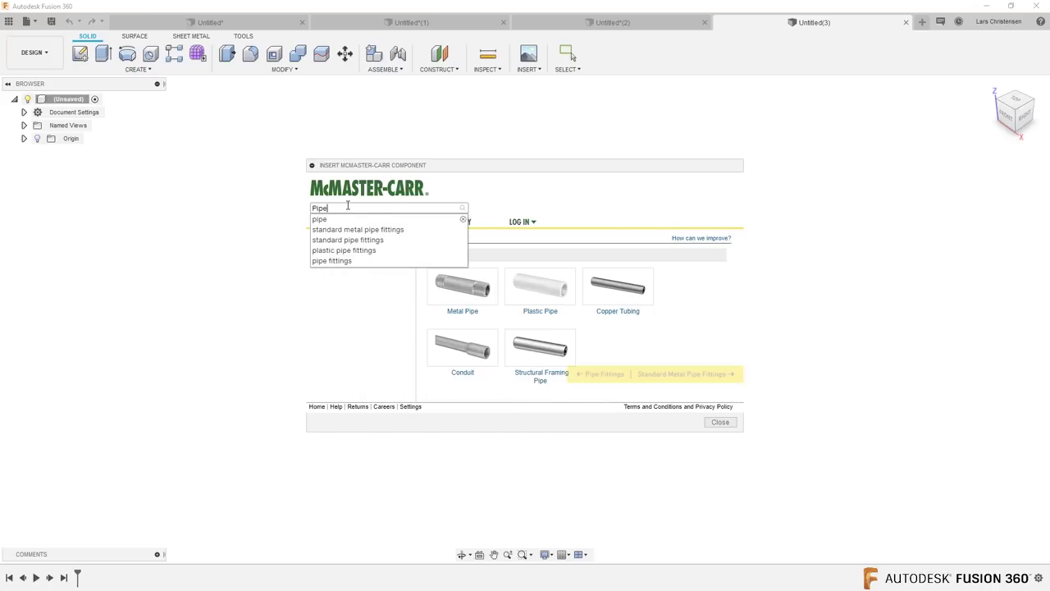
{"action": "left_click", "coordinate": [468, 305]}
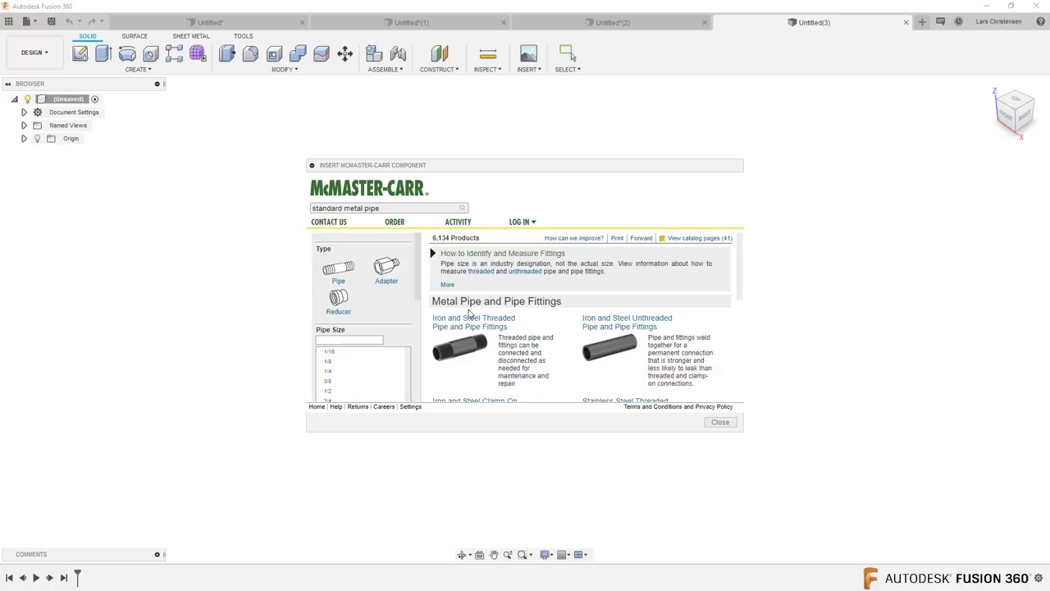
Step: Narrow the catalog to Iron and Steel Threaded Pipe and Pipe Fittings, choosing Standard-Wall Steel Threaded Pipe Nipples and Pipe
{"action": "scroll", "coordinate": [471, 308], "scroll_direction": "down", "scroll_amount": 1}
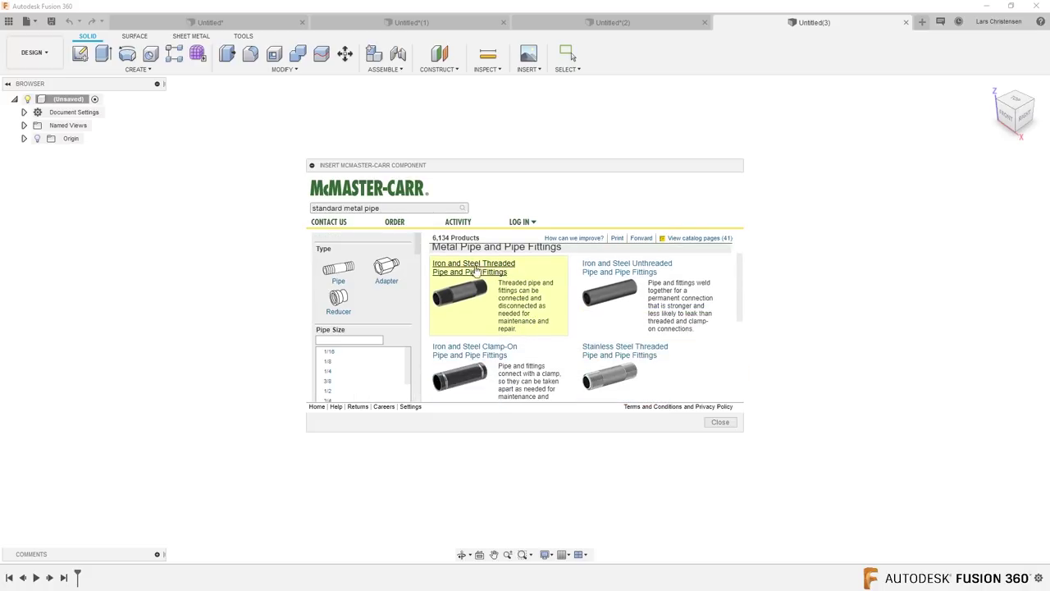
{"action": "left_click", "coordinate": [475, 270]}
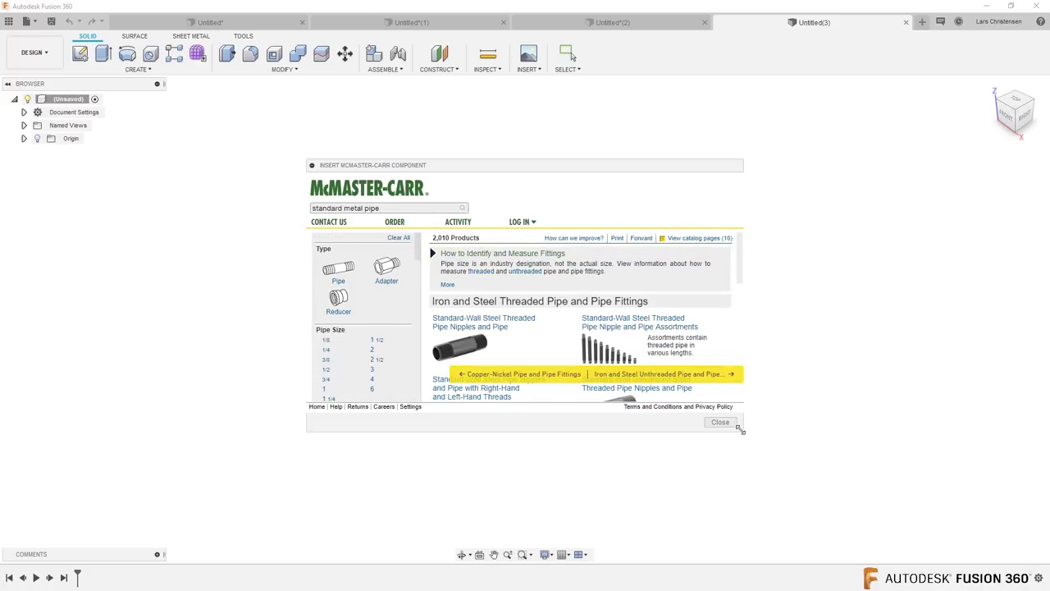
{"action": "scroll", "coordinate": [504, 288], "scroll_direction": "down", "scroll_amount": 2}
{"action": "scroll", "coordinate": [505, 288], "scroll_direction": "up", "scroll_amount": 2}
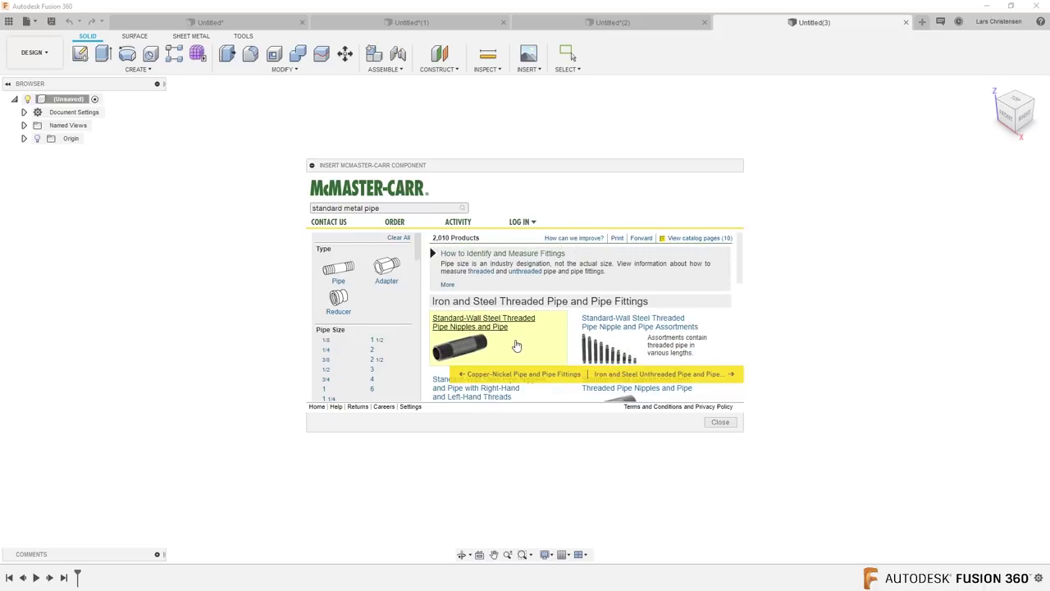
{"action": "left_click", "coordinate": [484, 322]}
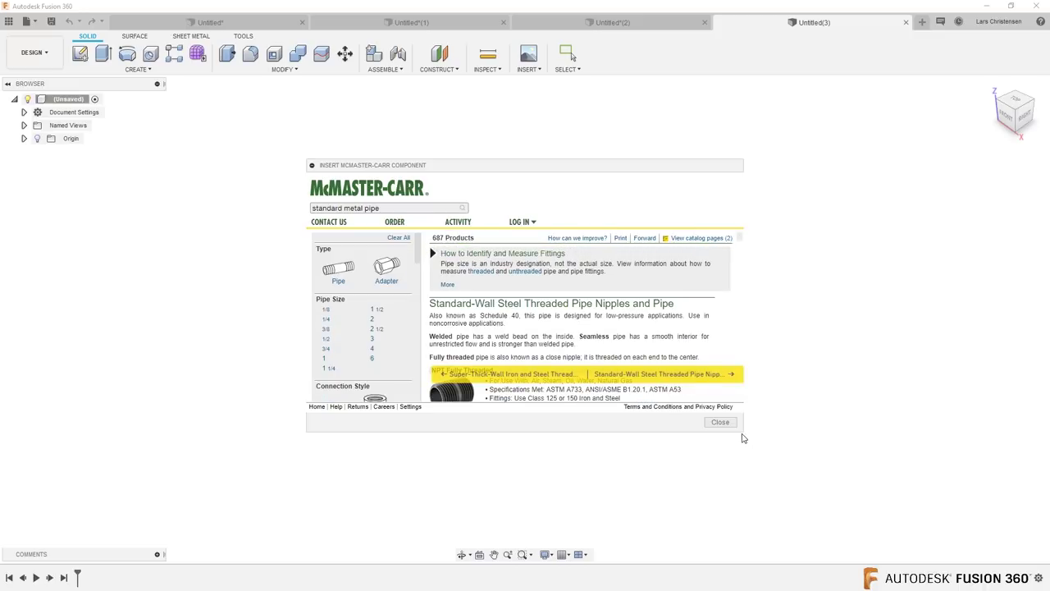
Step: Enlarge the catalog dialog and open the product details of the 3/8 pipe size, 6" long nipple, part 44615K483
{"action": "left_click_drag", "start_coordinate": [740, 430], "coordinate": [840, 561]}
{"action": "scroll", "coordinate": [560, 381], "scroll_direction": "down", "scroll_amount": 3}
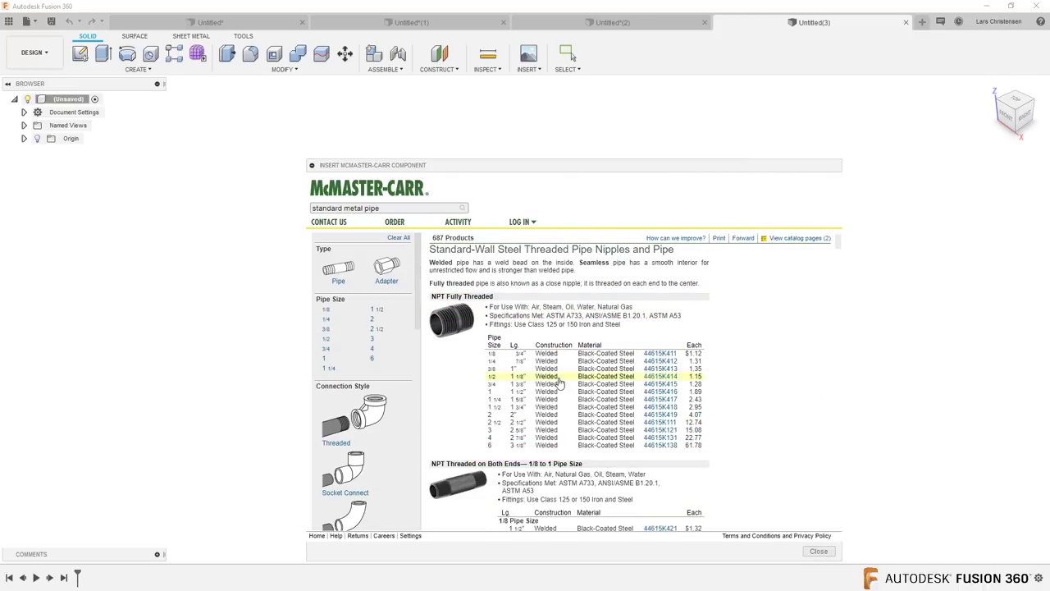
{"action": "scroll", "coordinate": [558, 381], "scroll_direction": "down", "scroll_amount": 5}
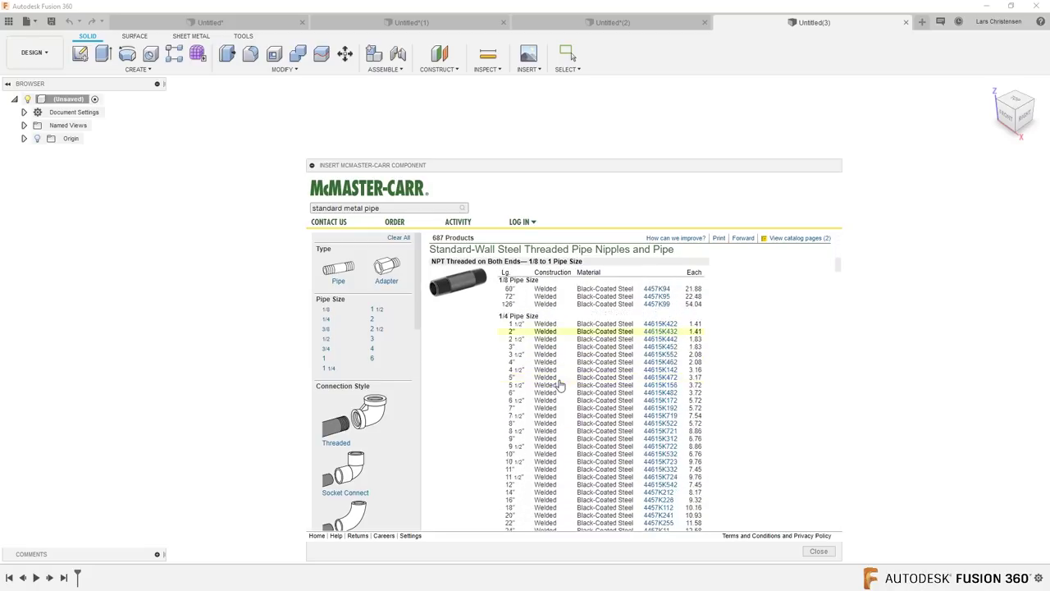
{"action": "scroll", "coordinate": [559, 383], "scroll_direction": "down", "scroll_amount": 5}
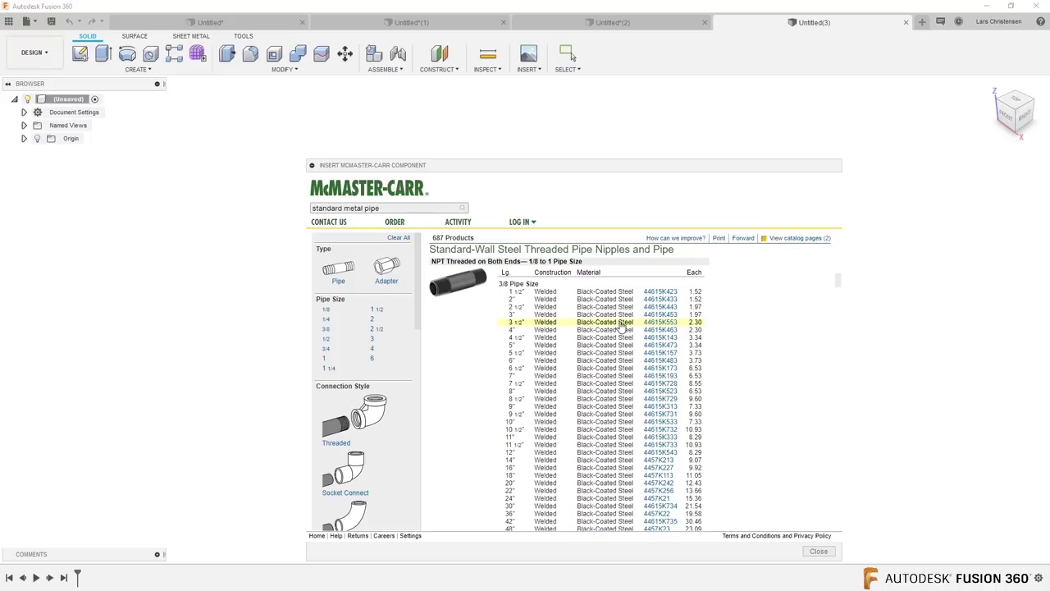
{"action": "left_click", "coordinate": [659, 362]}
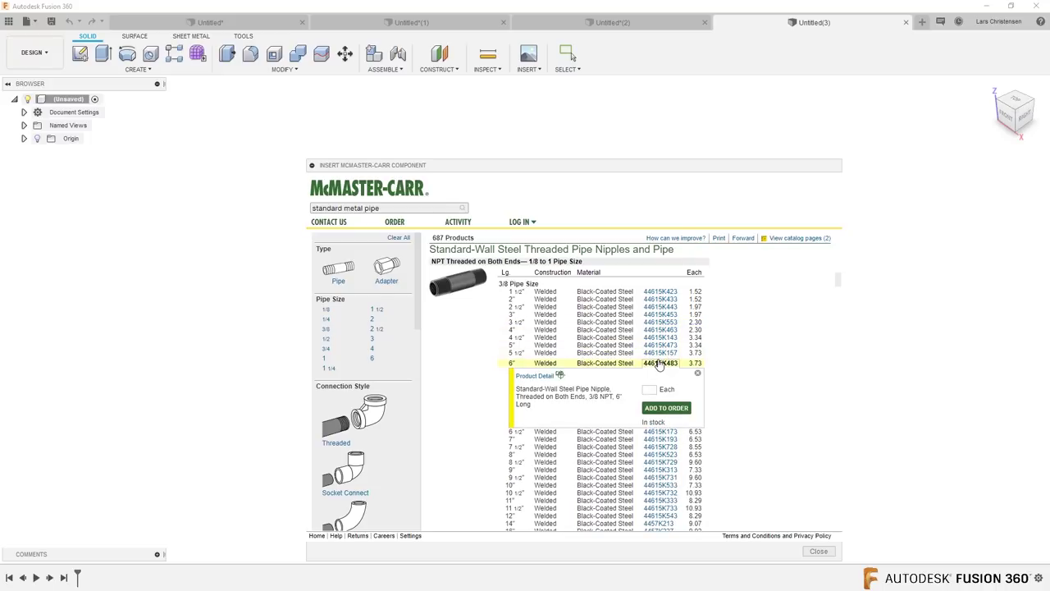
{"action": "left_click", "coordinate": [537, 376]}
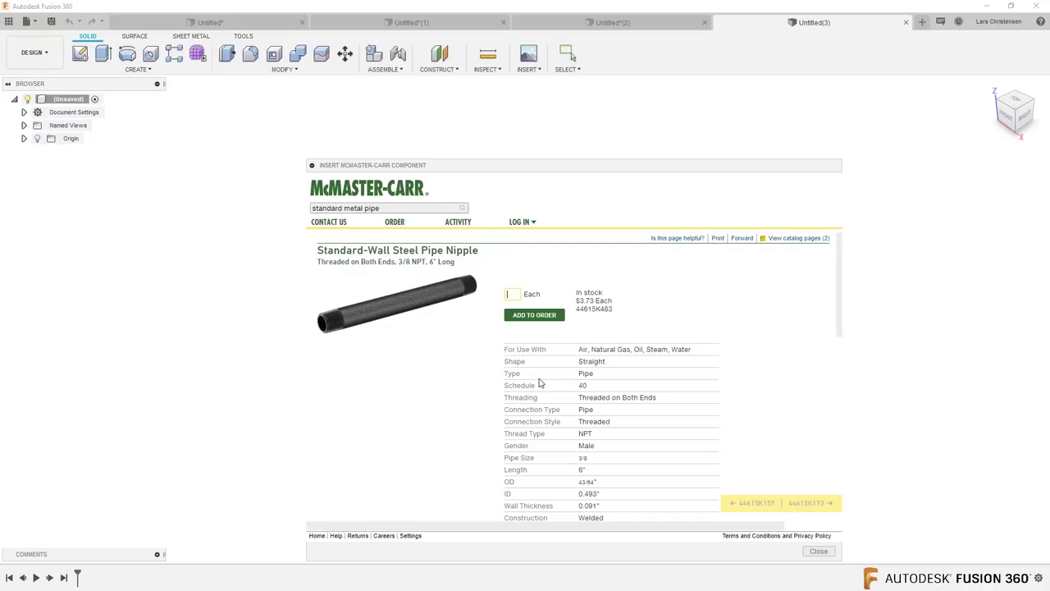
Step: Insert the pipe nipple into the design as a 3-D STEP model and accept its default placement
{"action": "scroll", "coordinate": [484, 365], "scroll_direction": "down", "scroll_amount": 5}
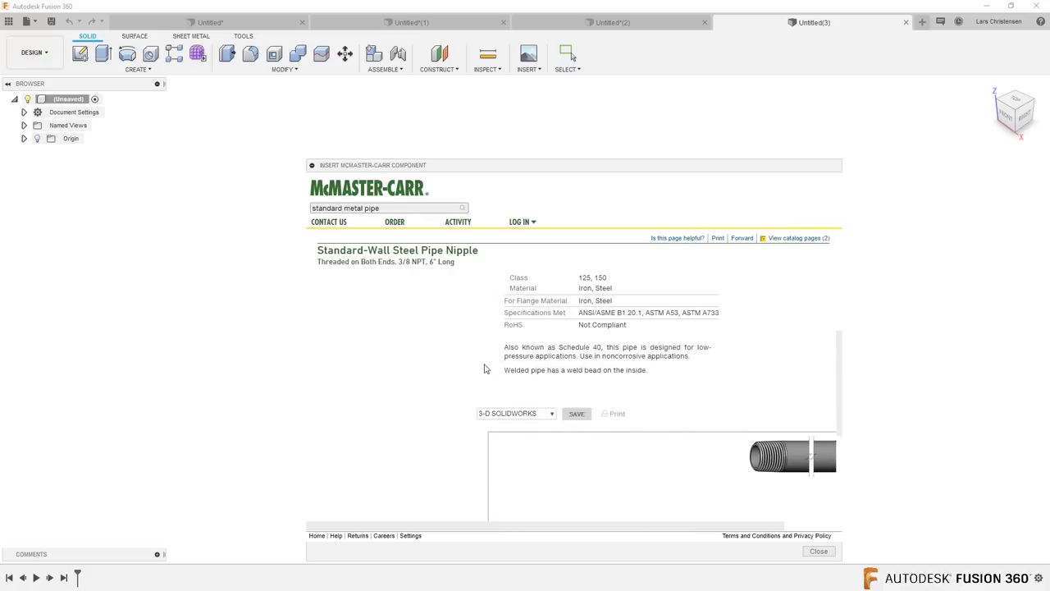
{"action": "scroll", "coordinate": [484, 369], "scroll_direction": "down", "scroll_amount": 1}
{"action": "left_click", "coordinate": [543, 359]}
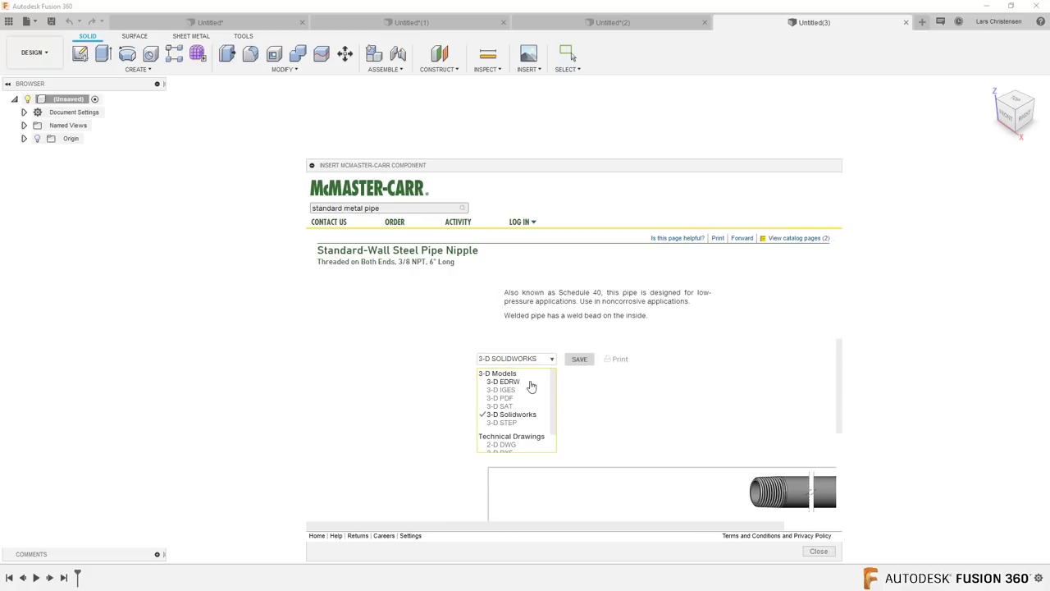
{"action": "left_click", "coordinate": [506, 423]}
{"action": "left_click", "coordinate": [578, 359]}
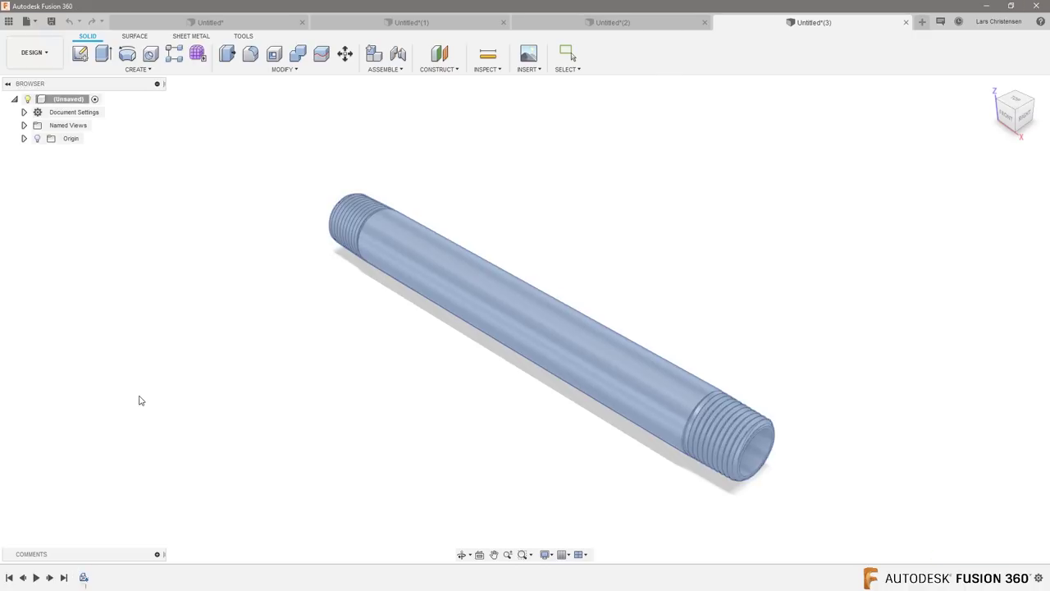
{"action": "left_click", "coordinate": [986, 392]}
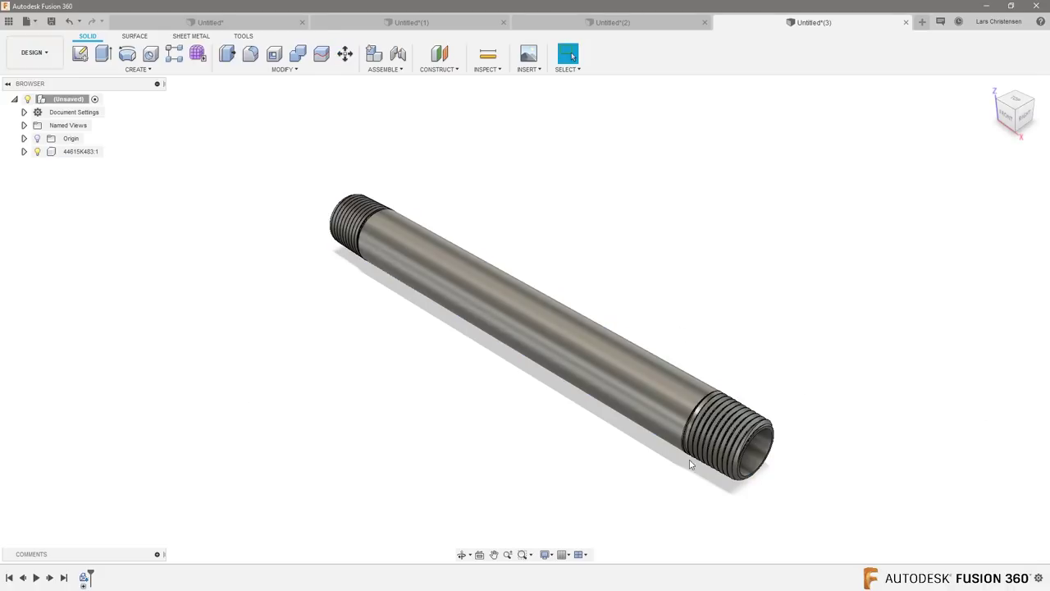
Step: Create a sketch on the origin plane perpendicular to the pipe's axis and project the pipe's inner circular edge into it
{"action": "middle_click_drag", "start_coordinate": [750, 483], "coordinate": [832, 487], "text": "shift"}
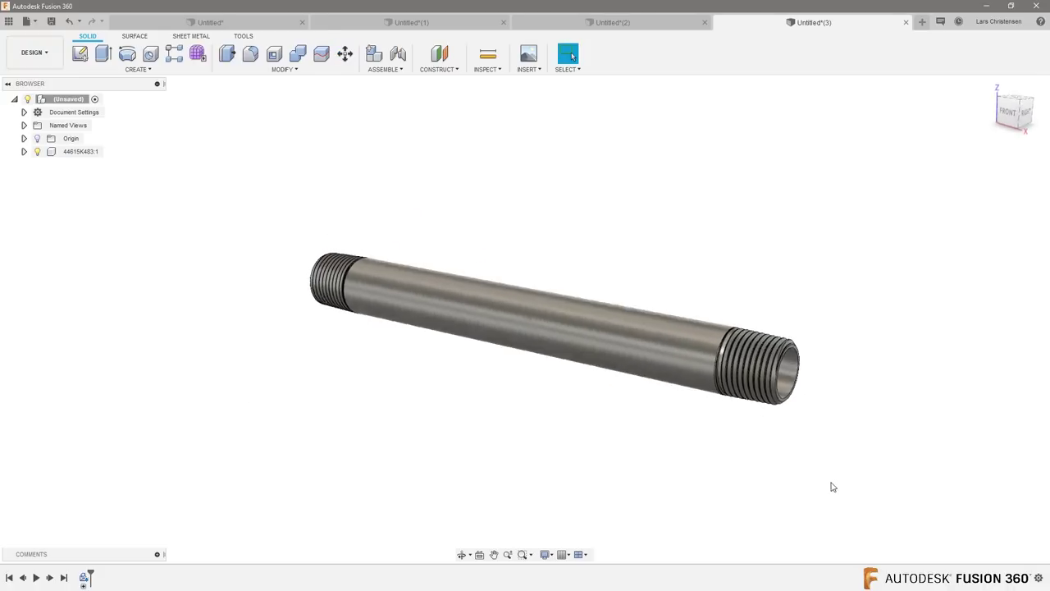
{"action": "scroll", "coordinate": [834, 488], "scroll_direction": "up", "scroll_amount": 3}
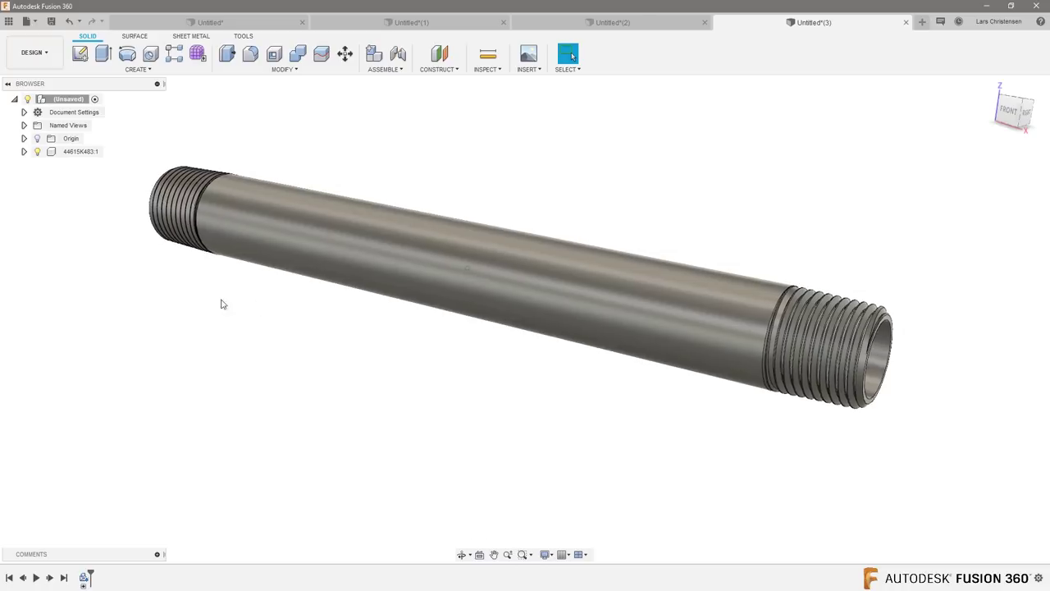
{"action": "left_click", "coordinate": [79, 53]}
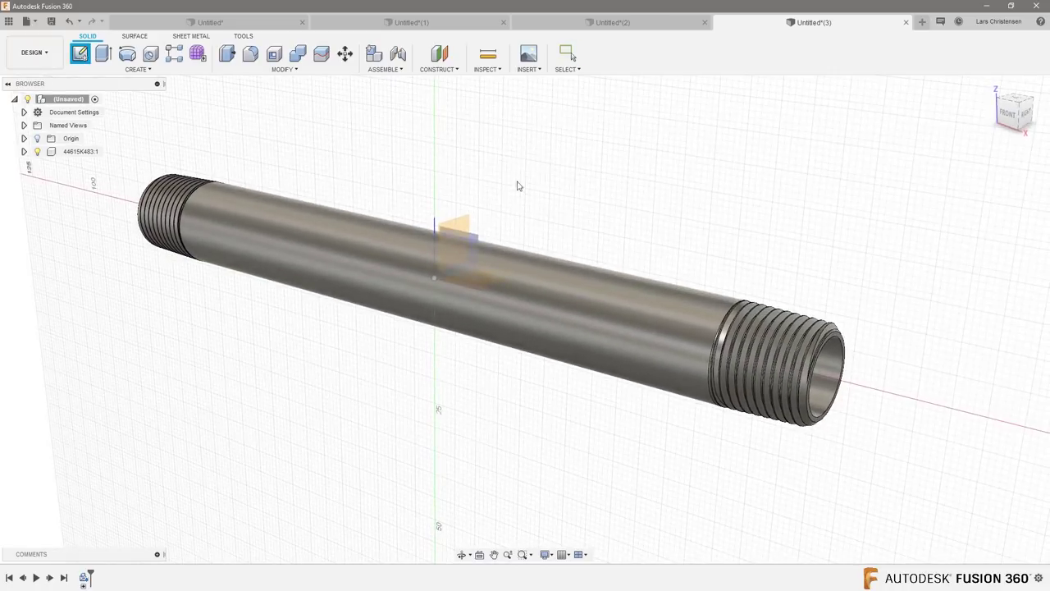
{"action": "left_click", "coordinate": [464, 228]}
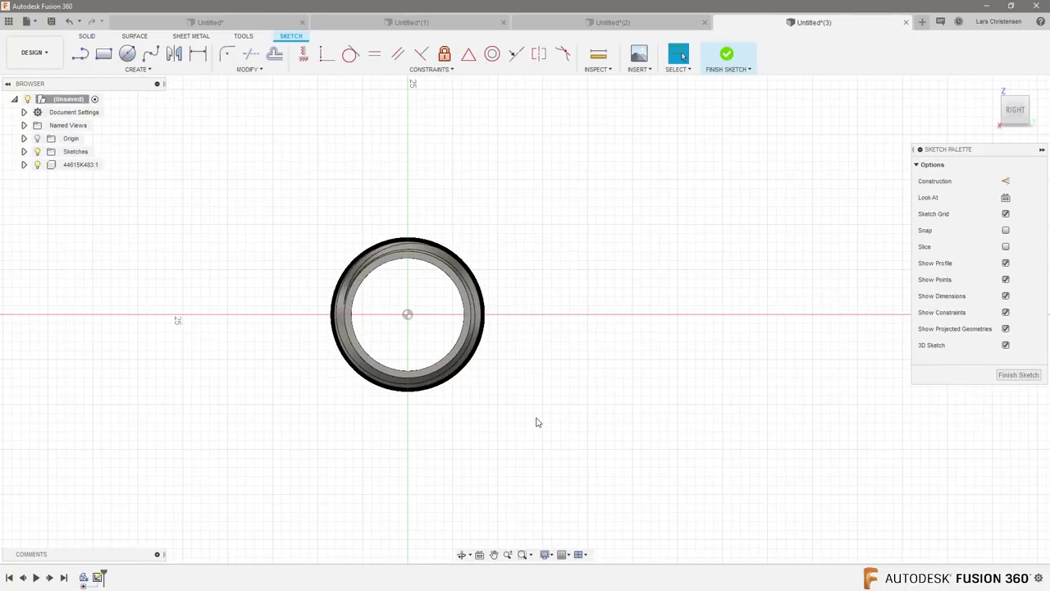
{"action": "key", "text": "c"}
{"action": "scroll", "coordinate": [452, 295], "scroll_direction": "up", "scroll_amount": 3}
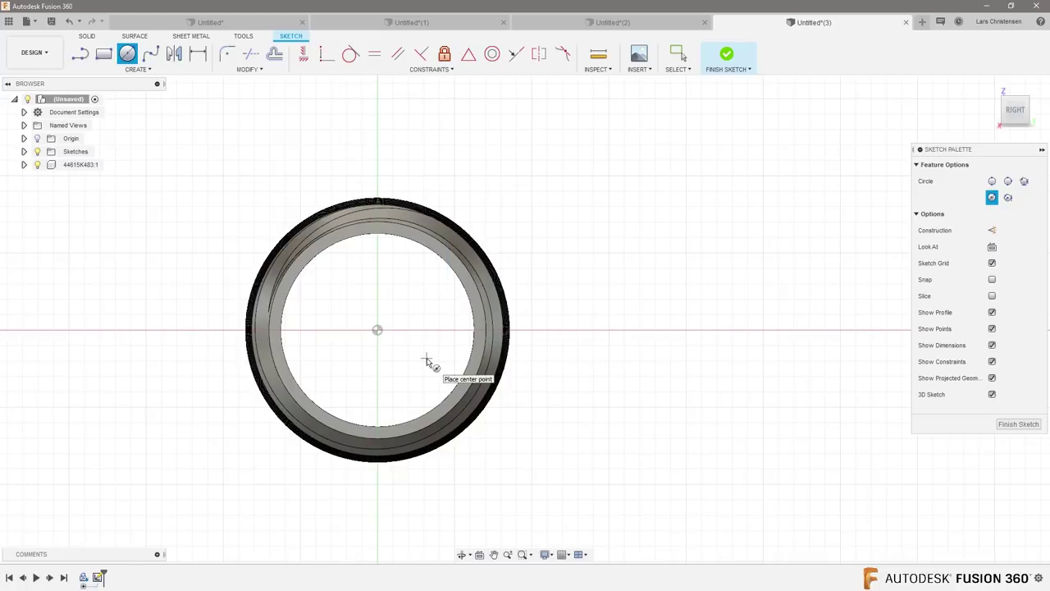
{"action": "key", "text": "p"}
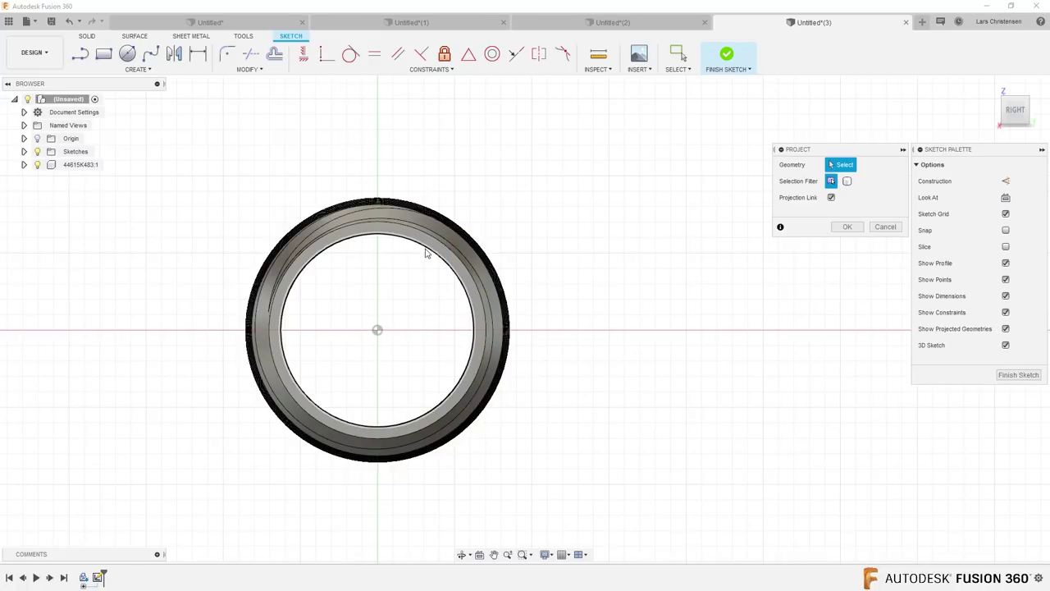
{"action": "left_click", "coordinate": [427, 246]}
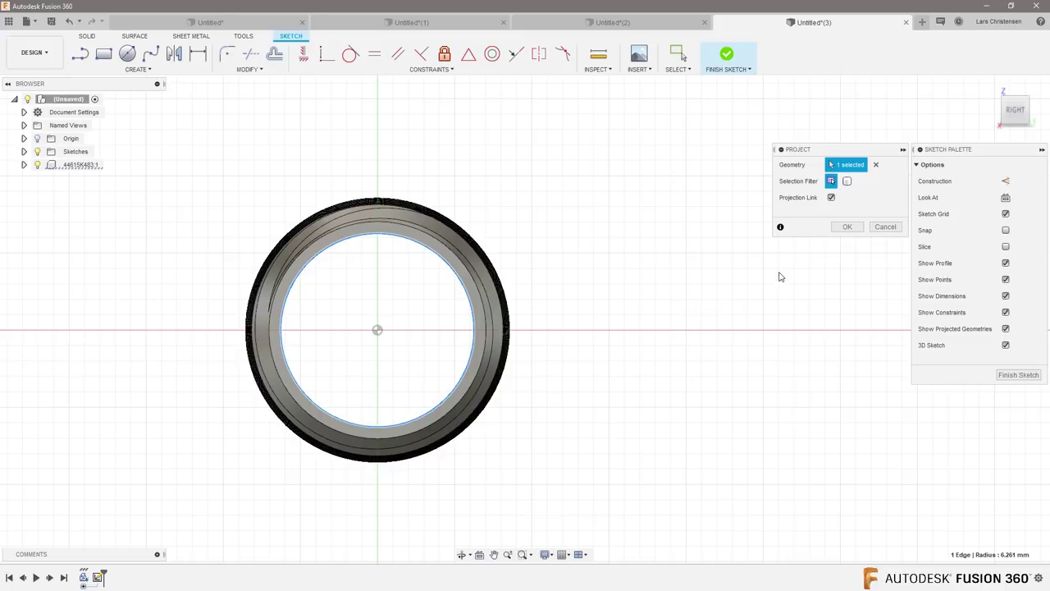
{"action": "left_click", "coordinate": [846, 227]}
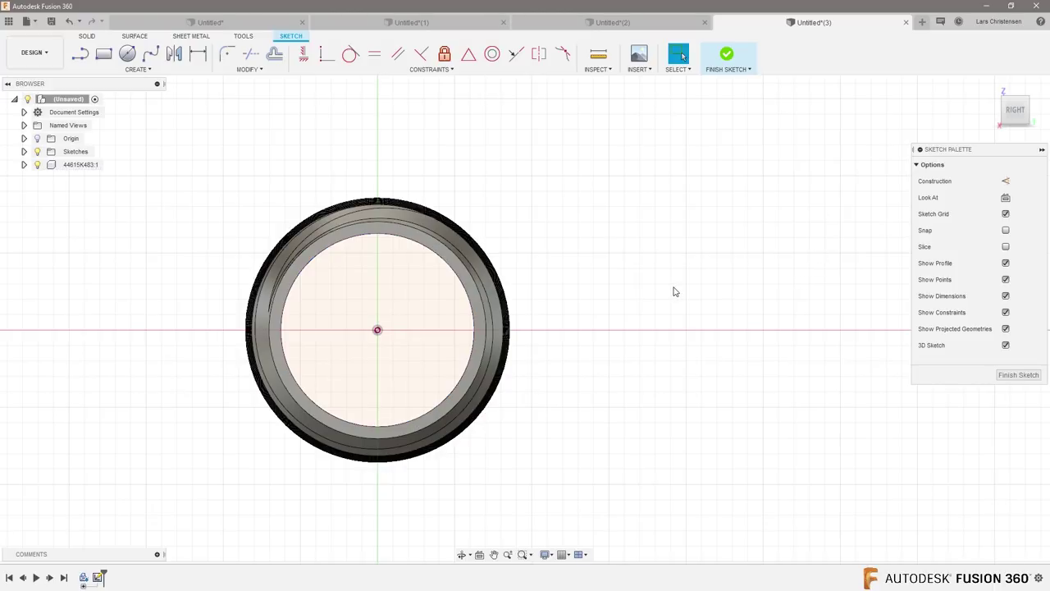
Step: Draw a 25 mm diameter circle centred on the origin, around the projected inner circle
{"action": "key", "text": "c"}
{"action": "left_click", "coordinate": [378, 330]}
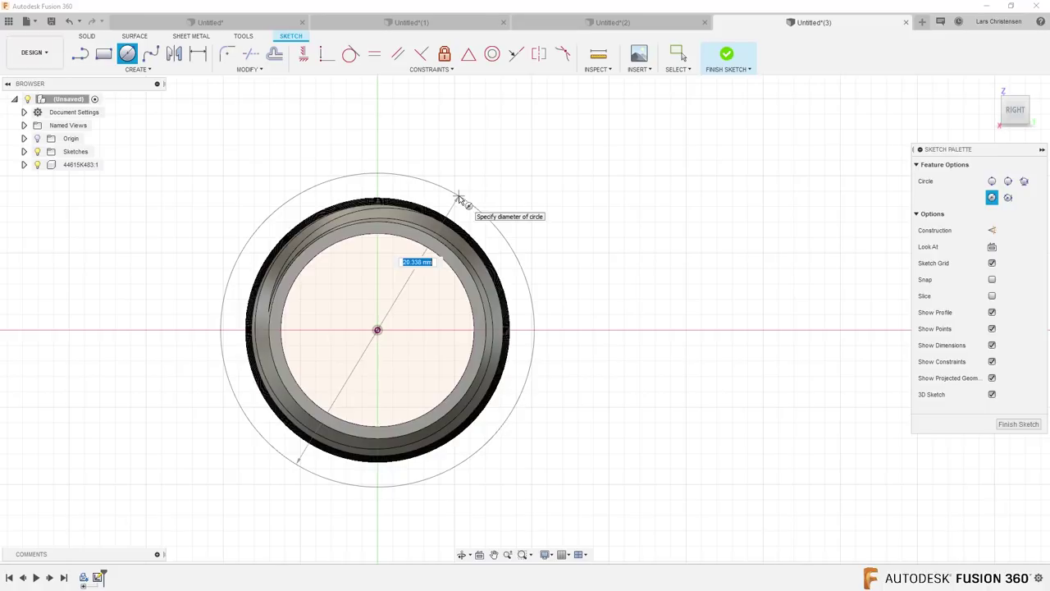
{"action": "type", "text": "25"}
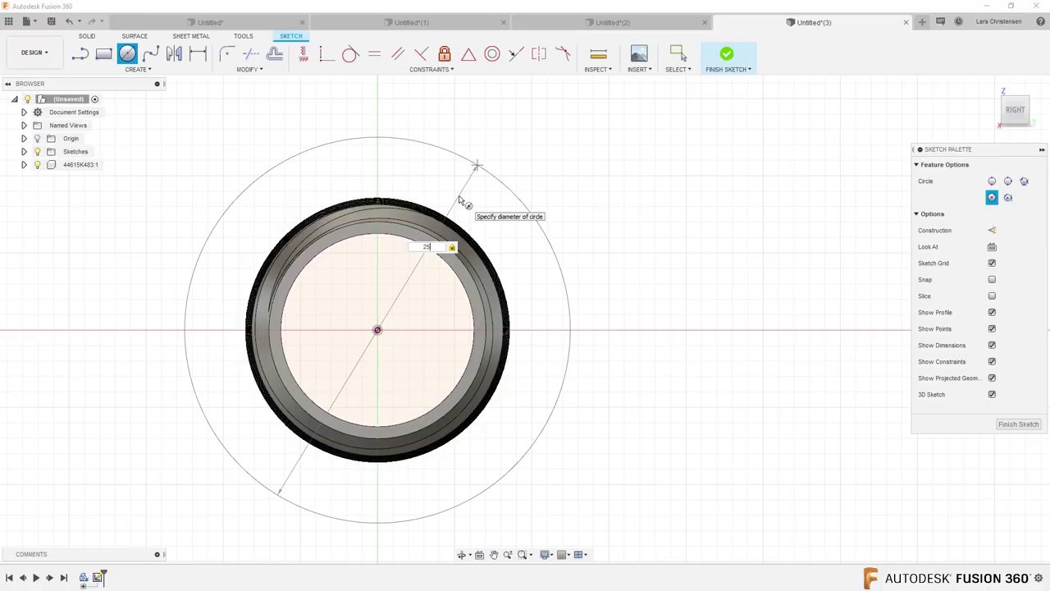
{"action": "key", "text": "Return"}
{"action": "key", "text": "Escape"}
Step: Extrude the ring between the projected inner circle and the 25 mm circle about 41 mm along the pipe
{"action": "middle_click_drag", "start_coordinate": [708, 376], "coordinate": [537, 456], "text": "shift"}
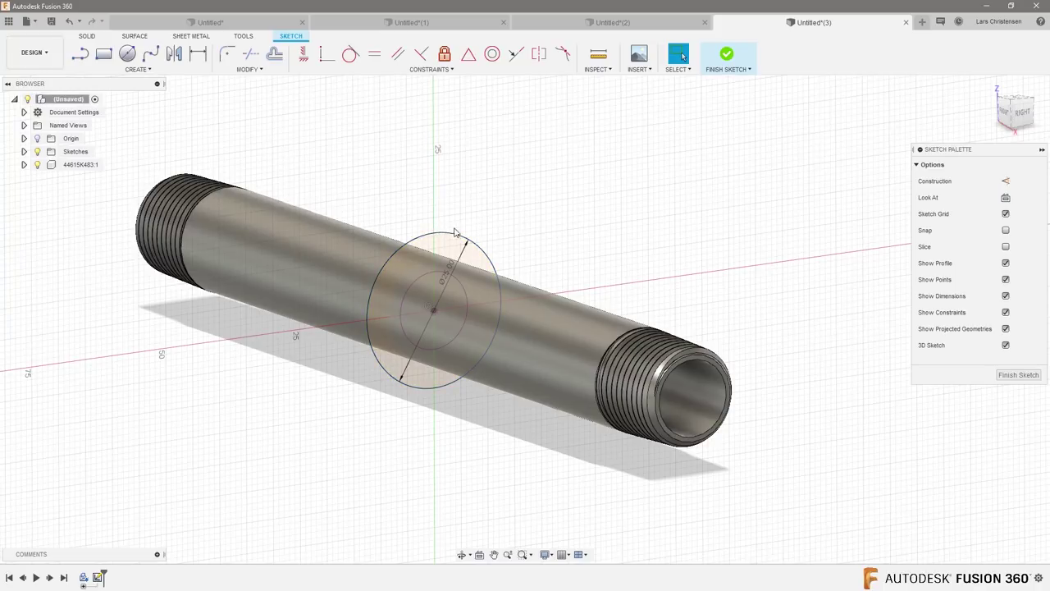
{"action": "middle_click_drag", "start_coordinate": [742, 214], "coordinate": [634, 193], "text": "shift"}
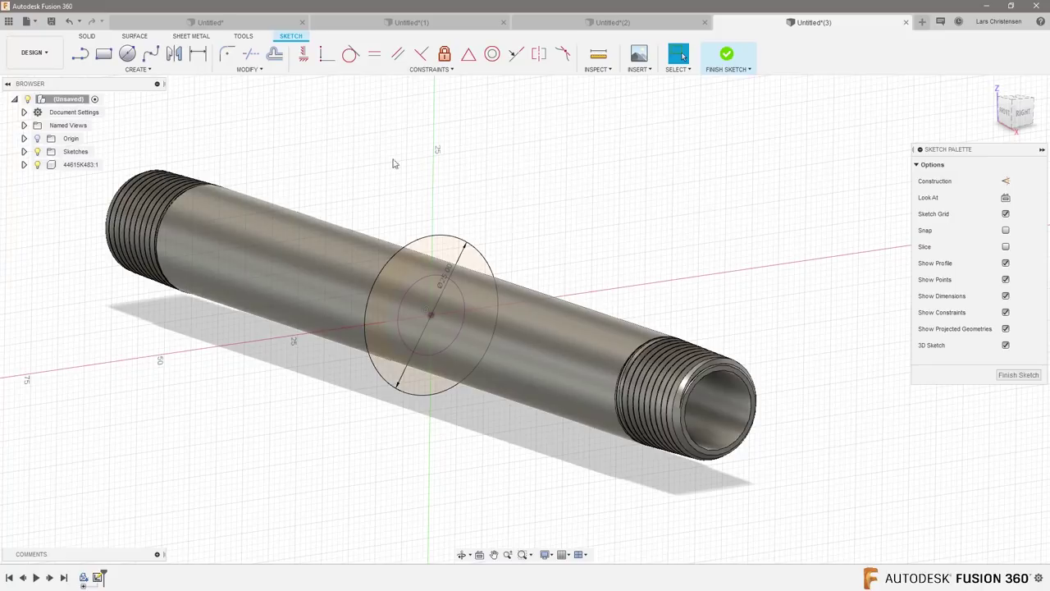
{"action": "key", "text": "q"}
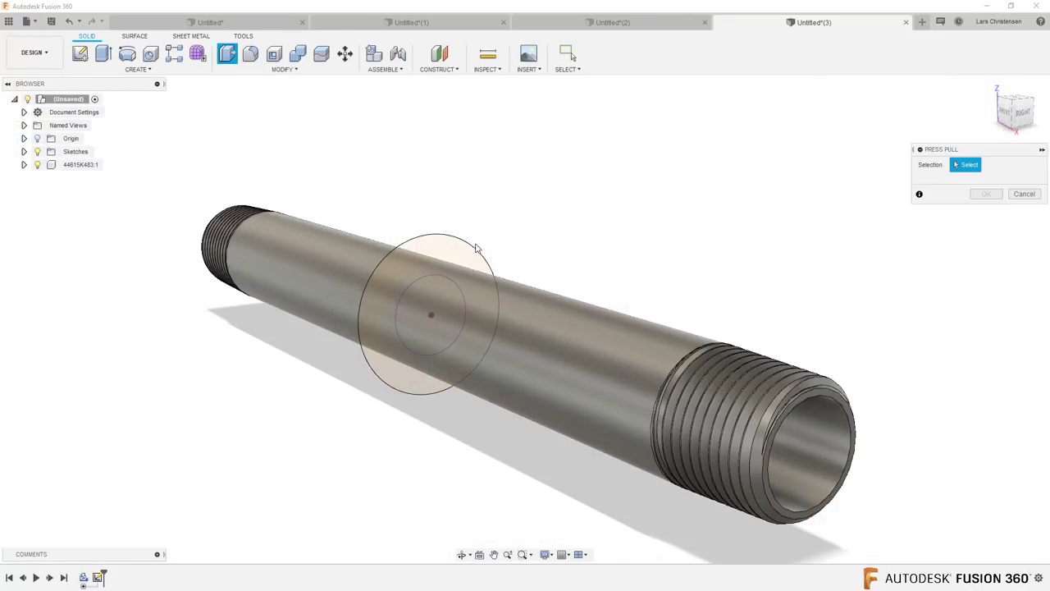
{"action": "left_click", "coordinate": [458, 256]}
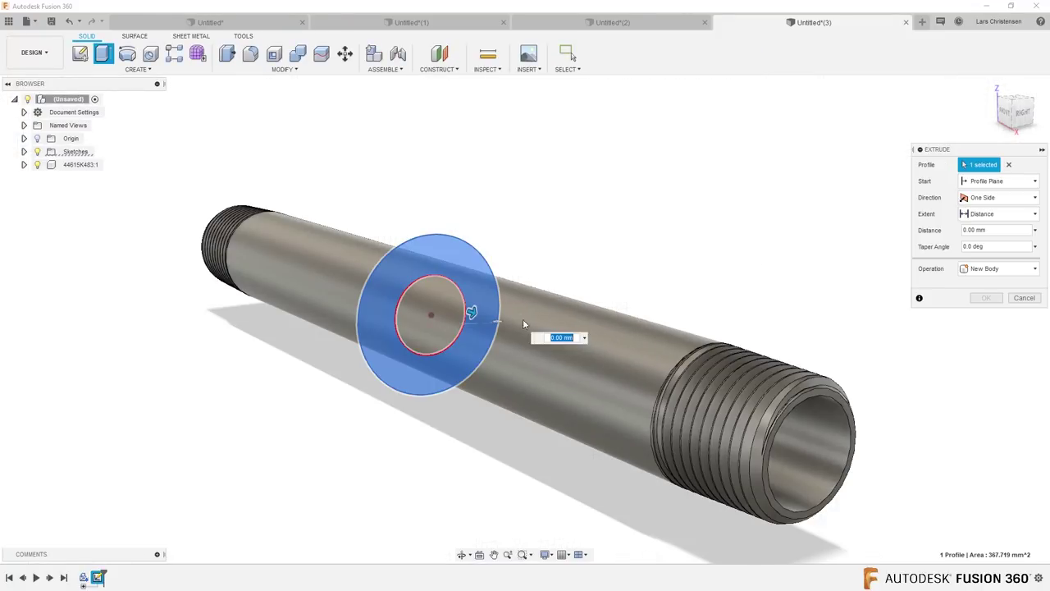
{"action": "left_click_drag", "start_coordinate": [472, 312], "coordinate": [644, 375]}
{"action": "middle_click_drag", "start_coordinate": [454, 399], "coordinate": [636, 332], "text": "shift"}
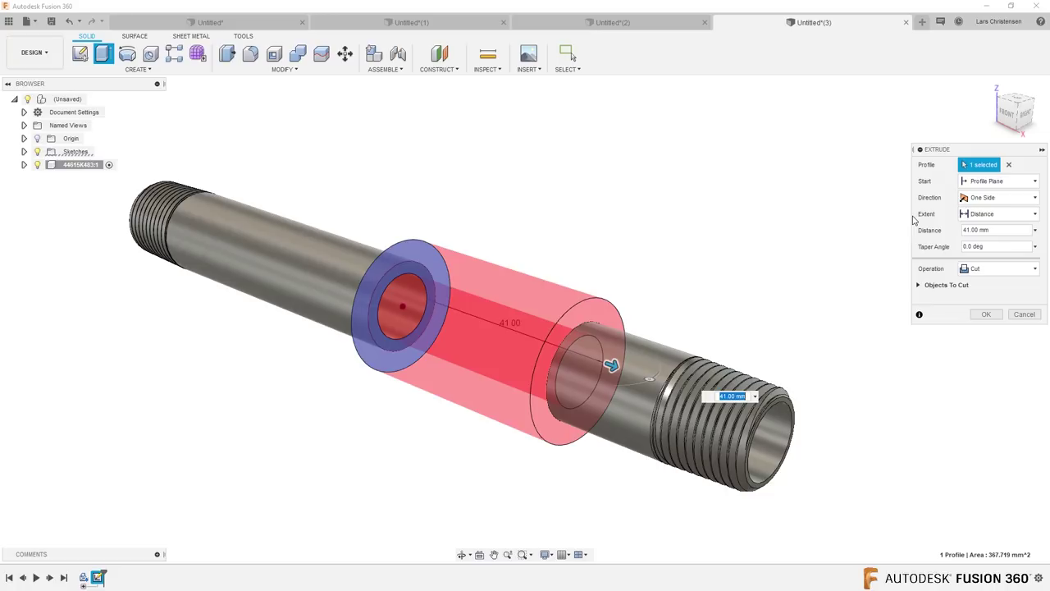
Step: Start the ring extrusion from an offset plane, with the offset set to 50 mm
{"action": "left_click", "coordinate": [990, 182]}
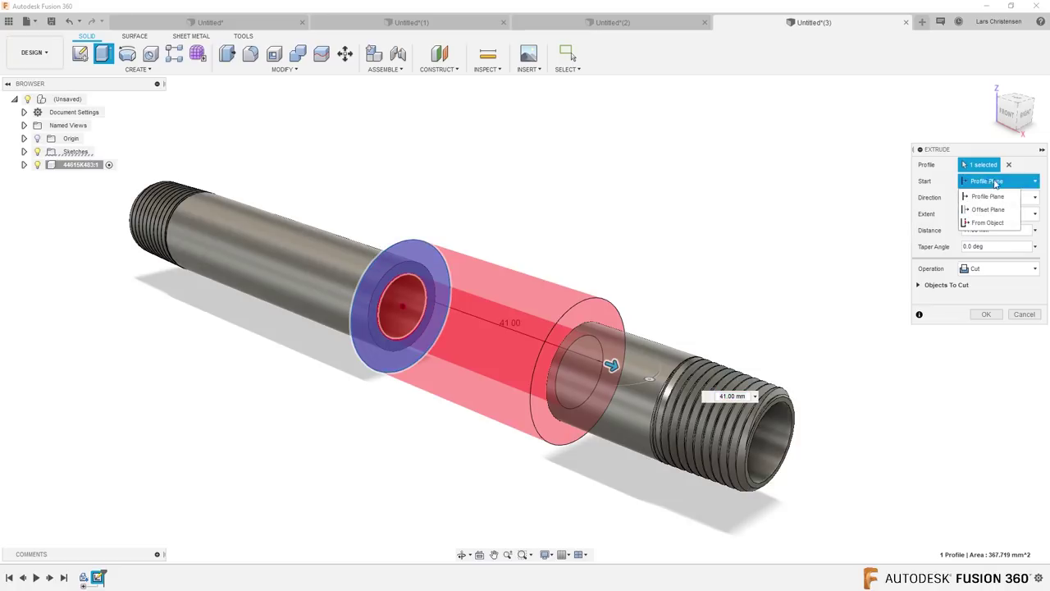
{"action": "left_click", "coordinate": [988, 210]}
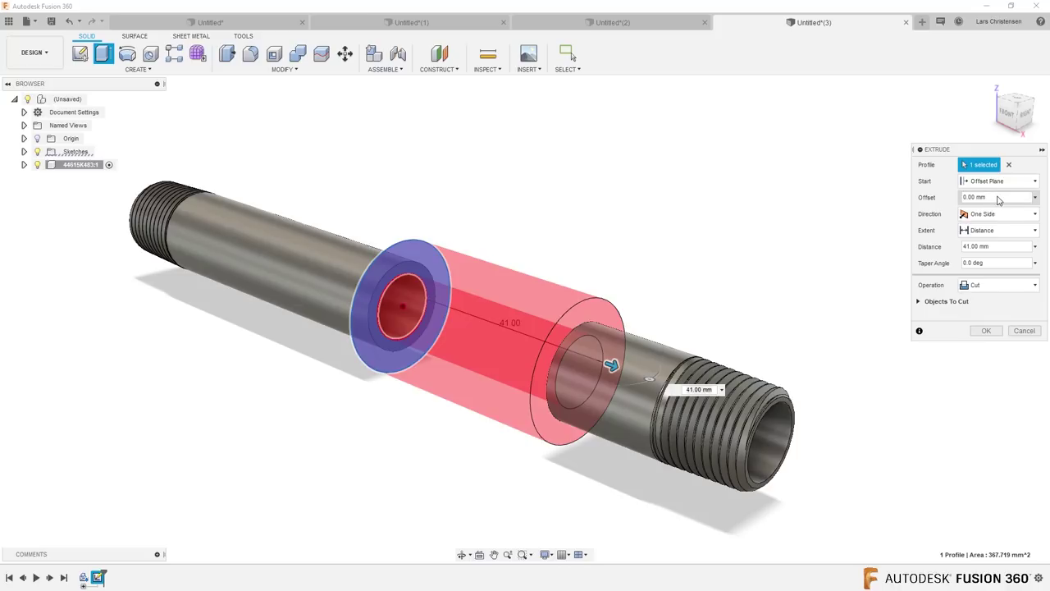
{"action": "left_click", "coordinate": [1004, 198]}
{"action": "type", "text": "50"}
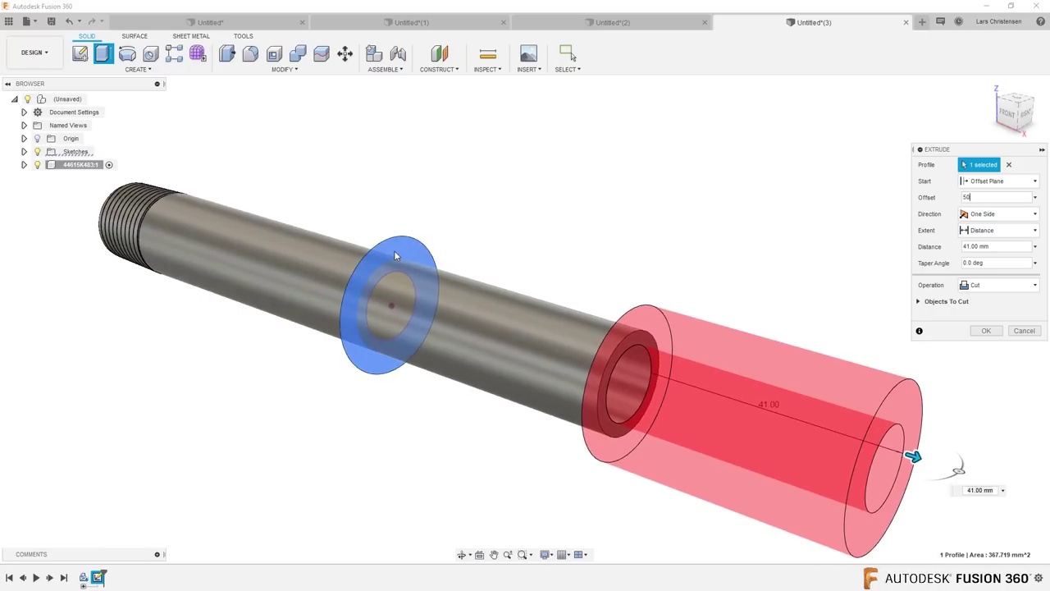
Step: Set the extrusion to create a new body and shorten its distance to about 35 mm
{"action": "left_click", "coordinate": [1003, 284]}
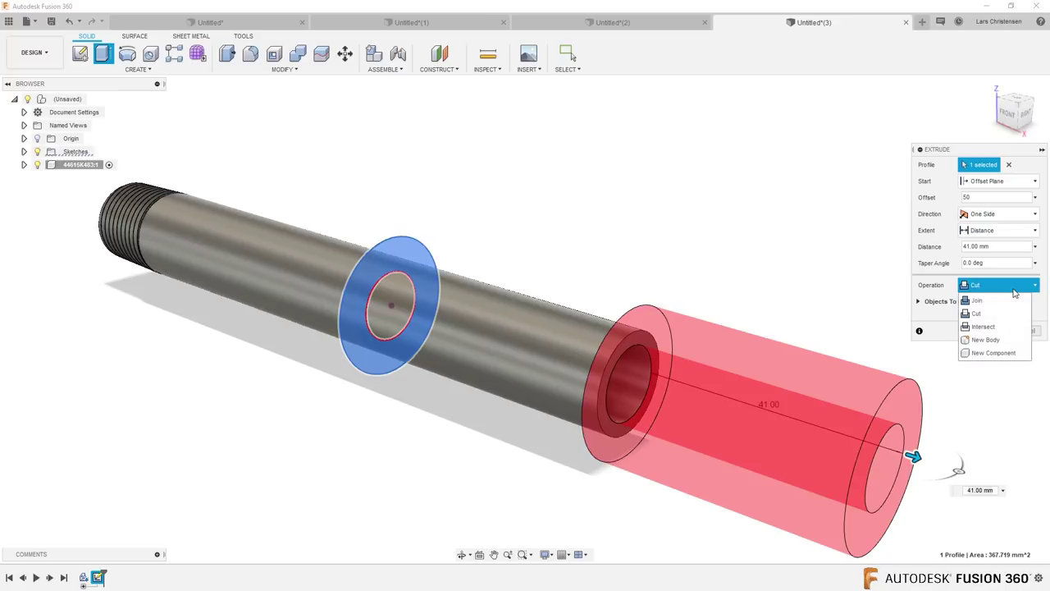
{"action": "left_click", "coordinate": [986, 339]}
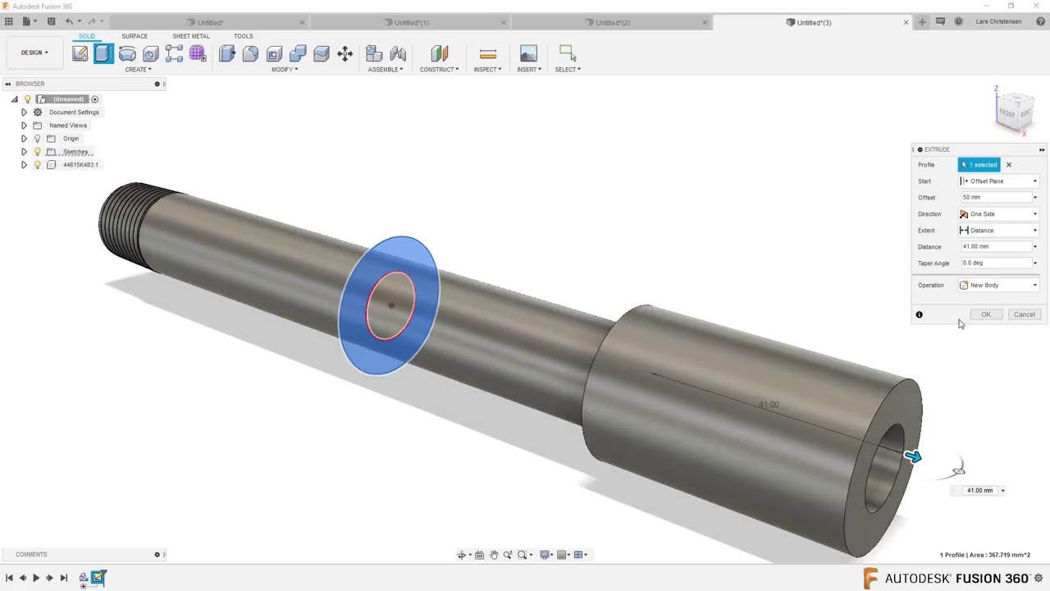
{"action": "left_click_drag", "start_coordinate": [927, 471], "coordinate": [876, 449]}
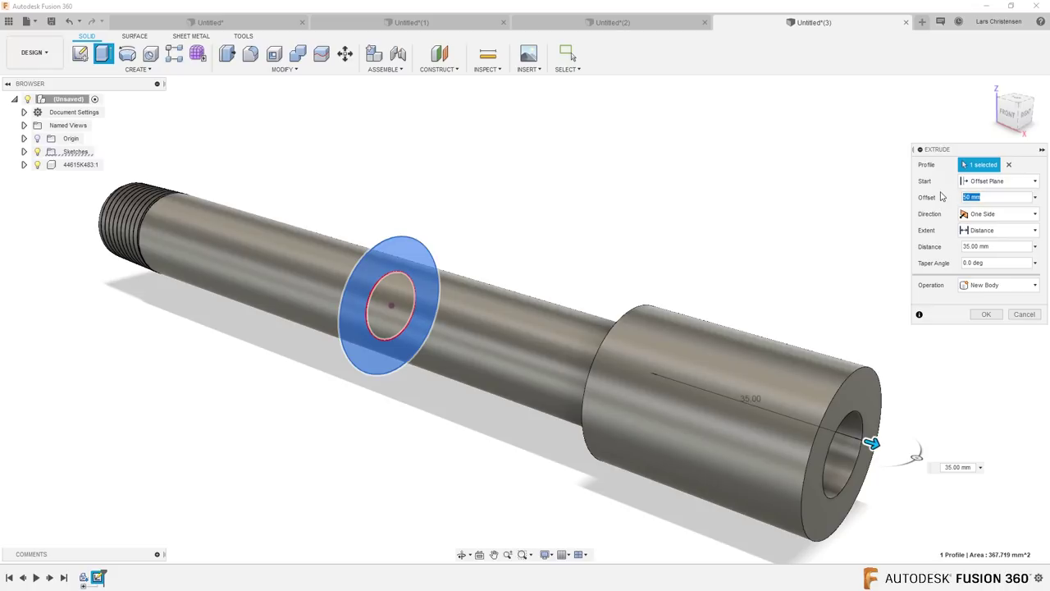
Step: Adjust the extrusion's start offset towards the pipe's threaded end, trying 75 mm and 70 mm before settling on 65 mm
{"action": "key", "text": "Return"}
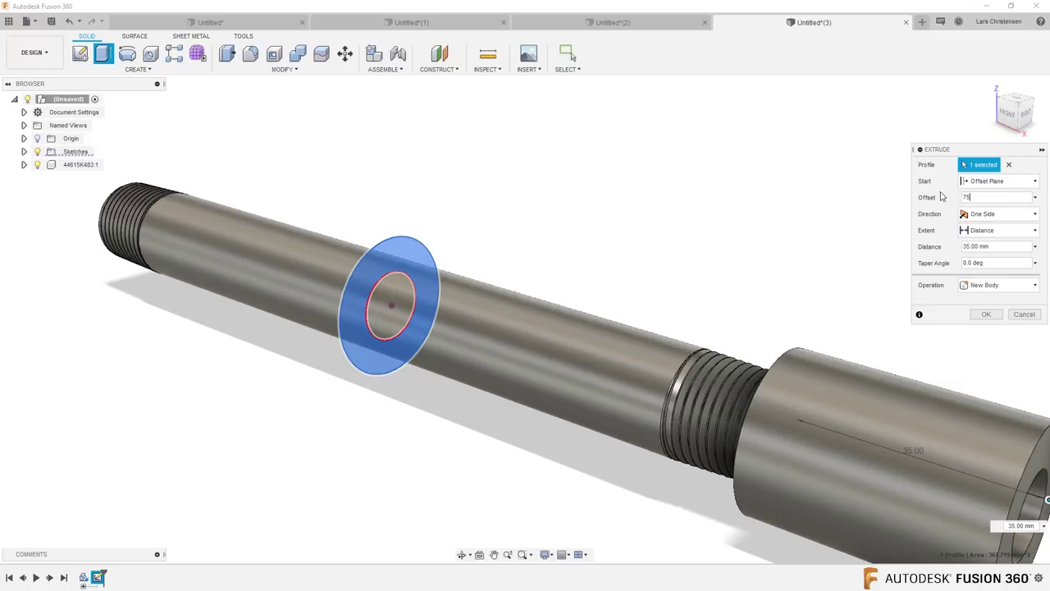
{"action": "type", "text": "0"}
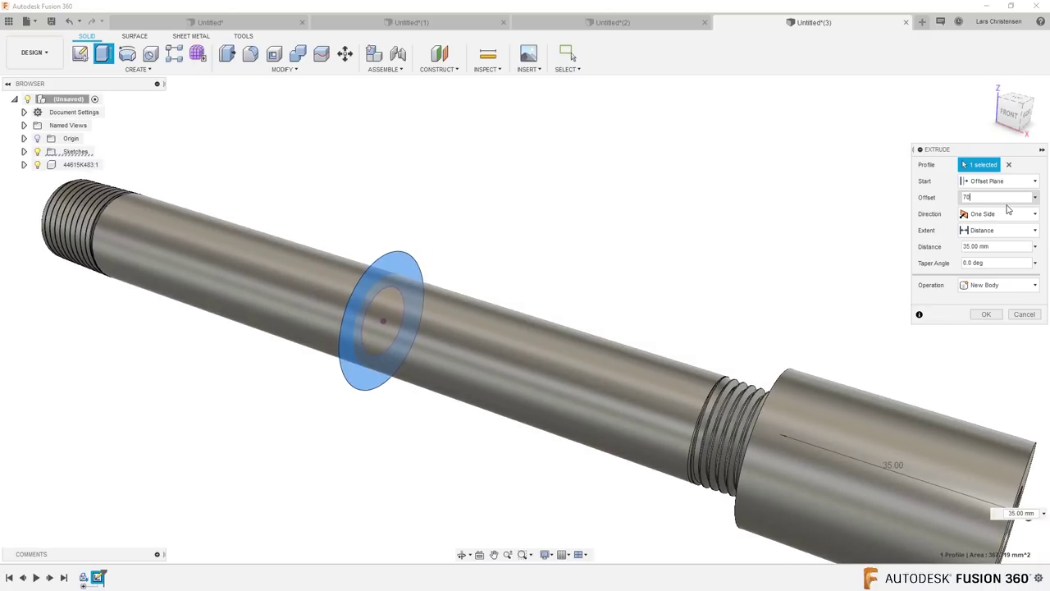
{"action": "type", "text": "65"}
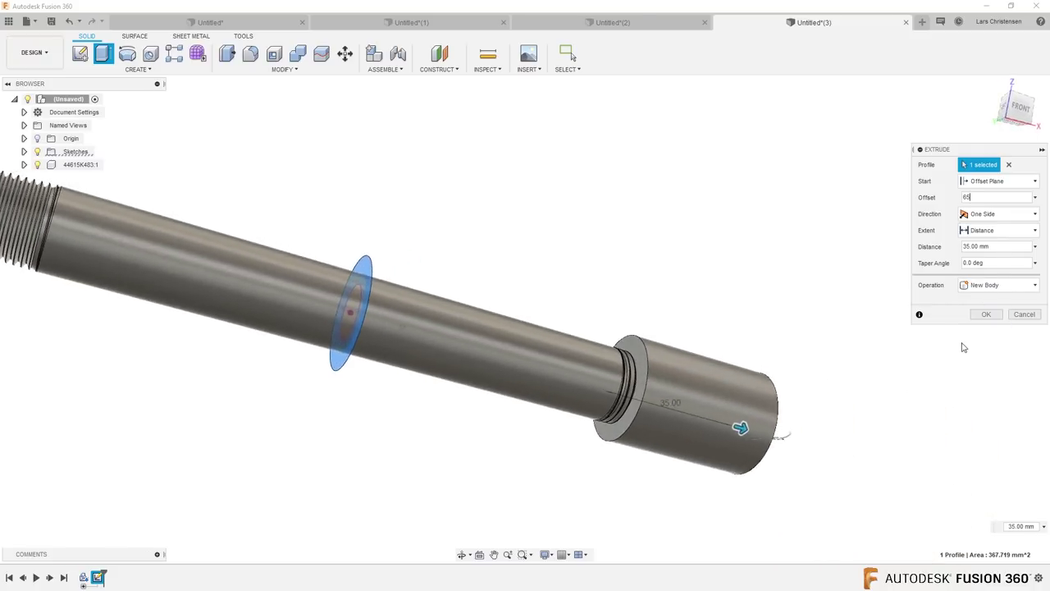
Step: Shorten the ring extrusion's distance to about 14 mm and create the body over the threaded end
{"action": "middle_click_drag", "start_coordinate": [916, 386], "coordinate": [347, 423], "text": "shift"}
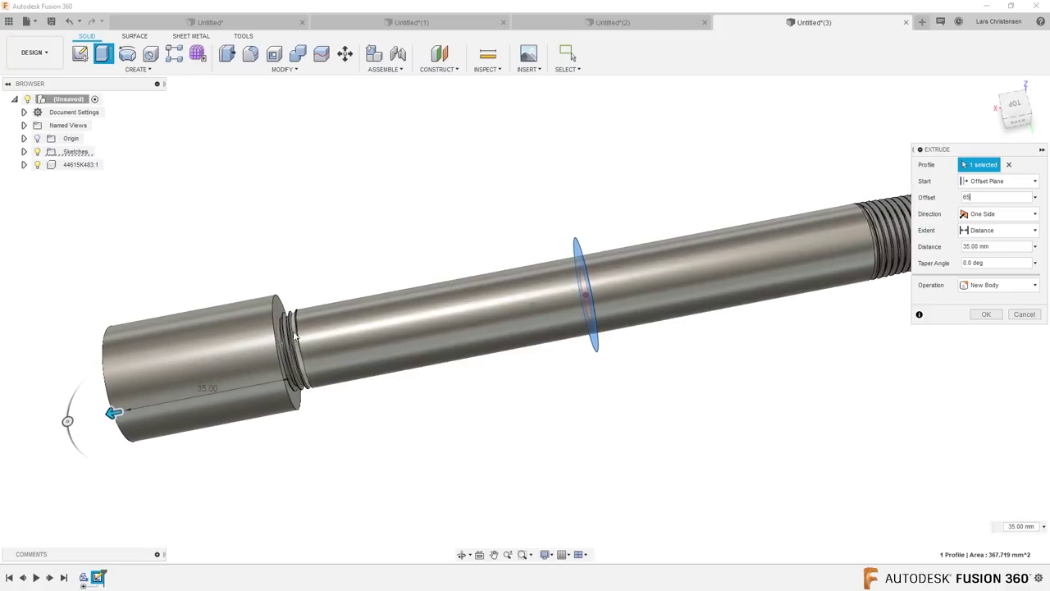
{"action": "middle_click_drag", "start_coordinate": [595, 400], "coordinate": [803, 410], "text": "shift"}
{"action": "scroll", "coordinate": [687, 410], "scroll_direction": "up", "scroll_amount": 1}
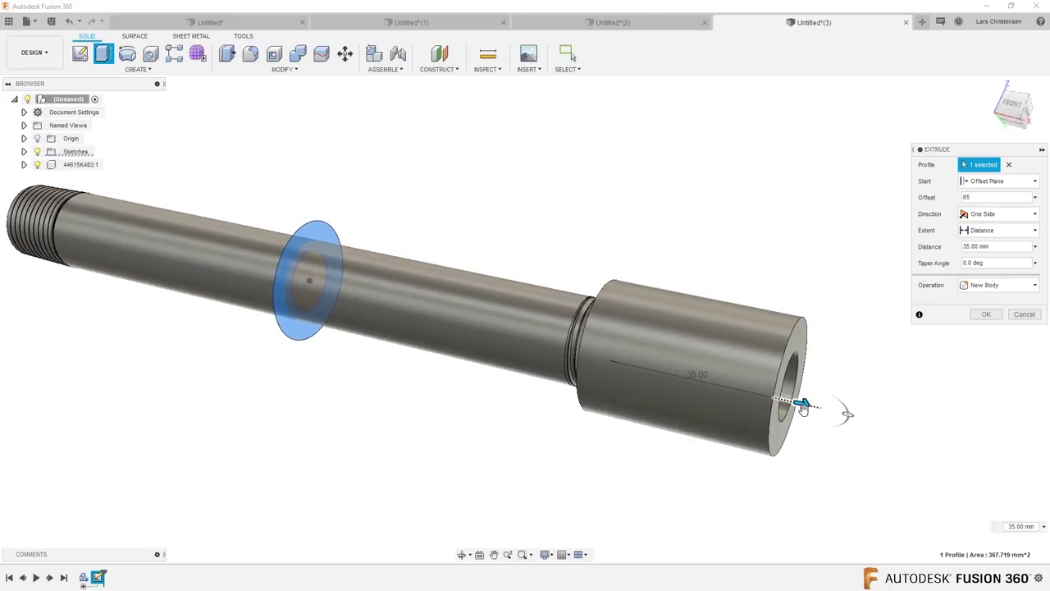
{"action": "left_click_drag", "start_coordinate": [802, 407], "coordinate": [710, 415]}
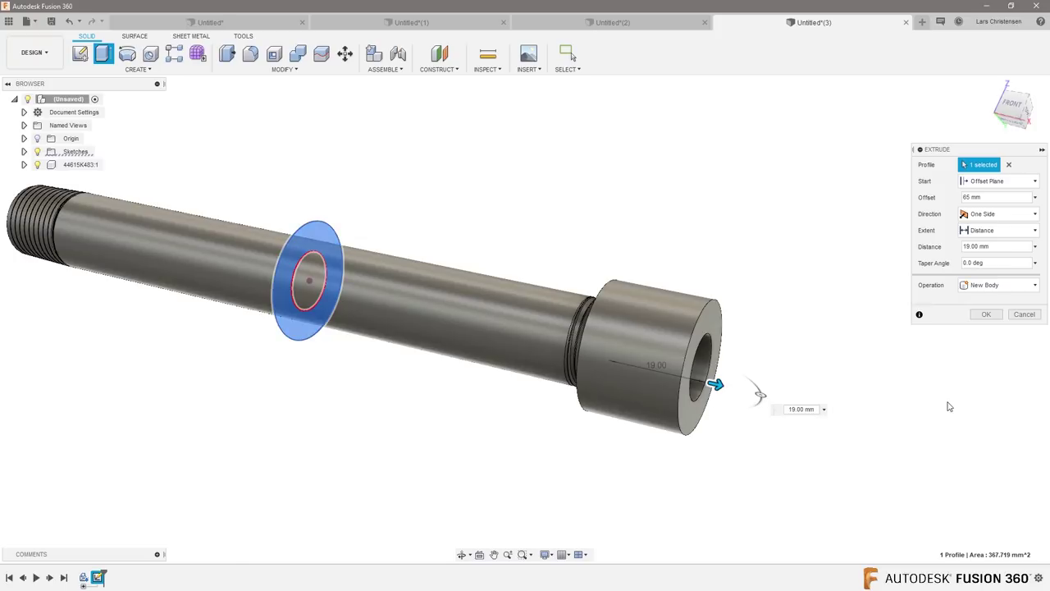
{"action": "middle_click_drag", "start_coordinate": [763, 439], "coordinate": [616, 460], "text": "shift"}
{"action": "left_click_drag", "start_coordinate": [589, 422], "coordinate": [566, 420]}
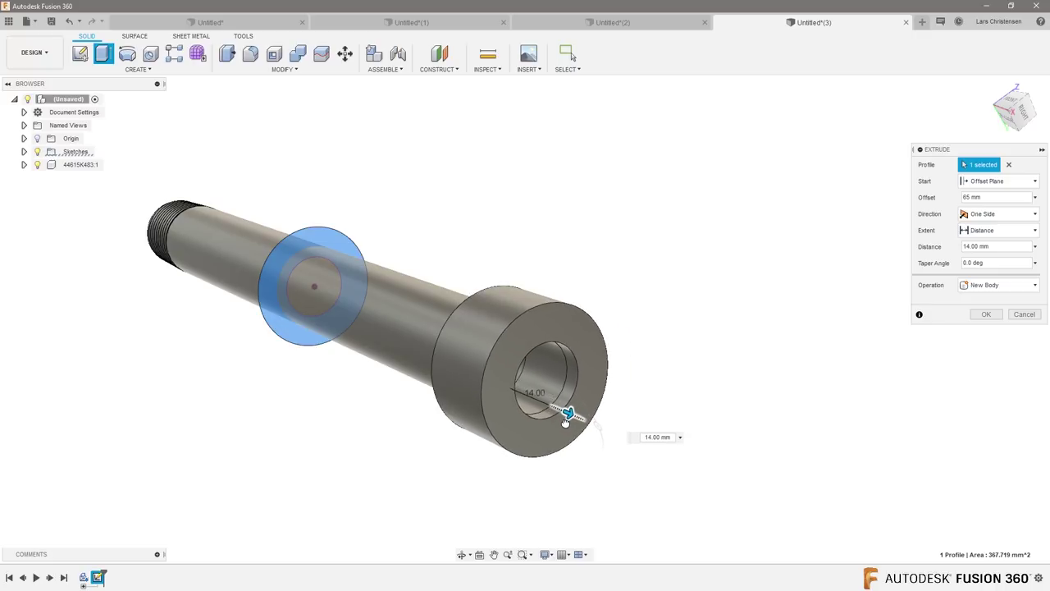
{"action": "middle_click_drag", "start_coordinate": [566, 418], "coordinate": [980, 353], "text": "shift"}
{"action": "left_click", "coordinate": [986, 314]}
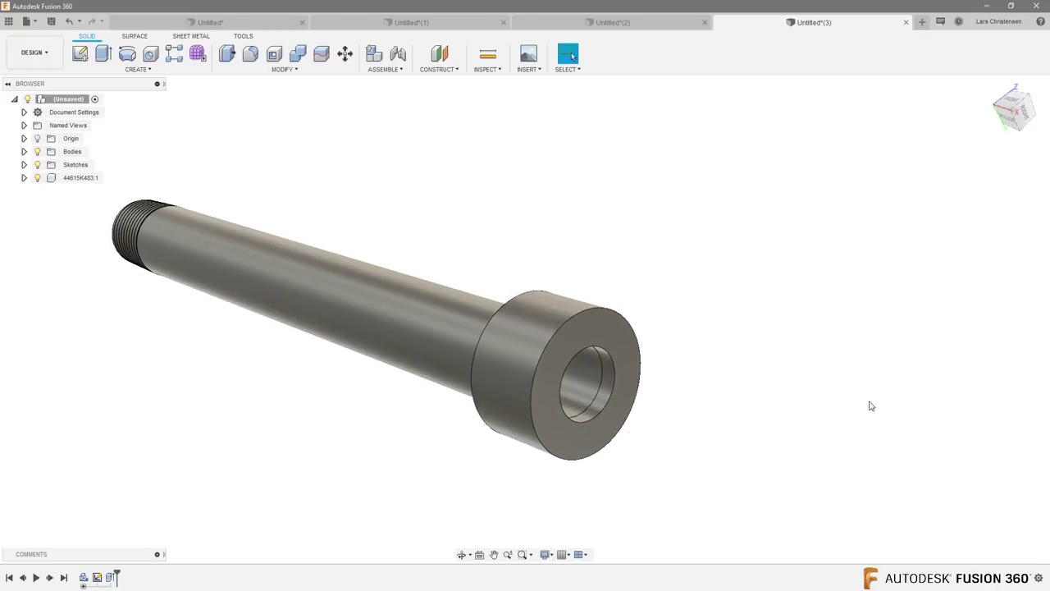
Step: List the design's bodies and highlight the new ring body and the pipe component to compare them
{"action": "left_click", "coordinate": [24, 151]}
{"action": "left_click", "coordinate": [78, 164]}
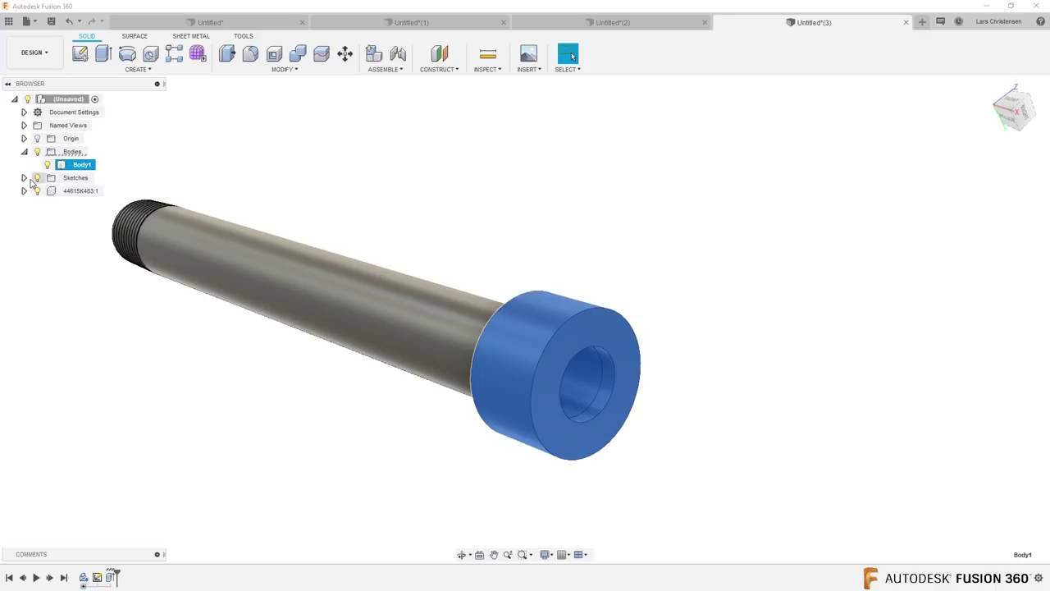
{"action": "left_click", "coordinate": [78, 191]}
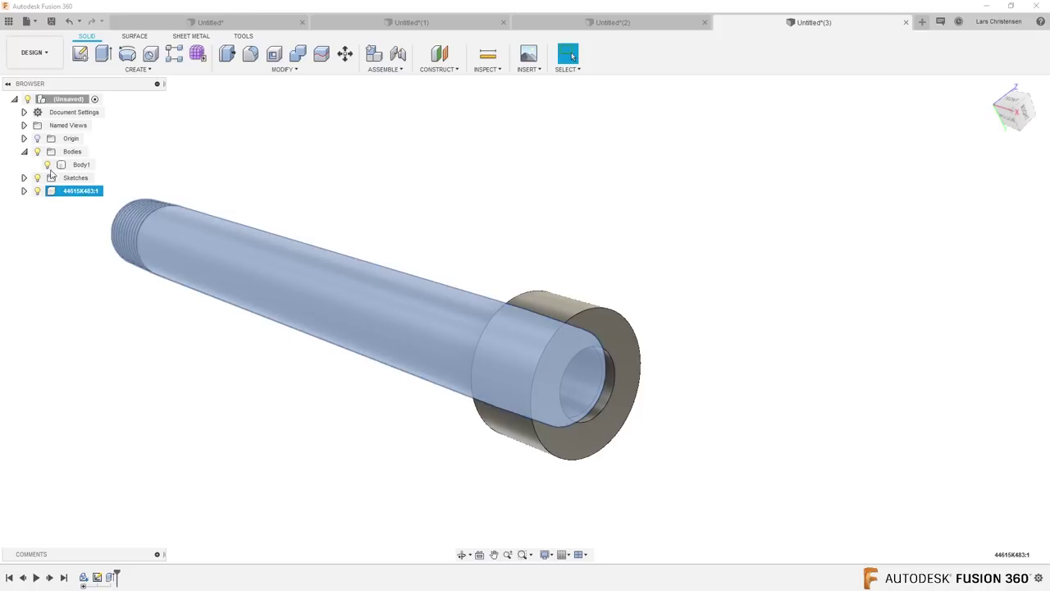
{"action": "left_click", "coordinate": [79, 165]}
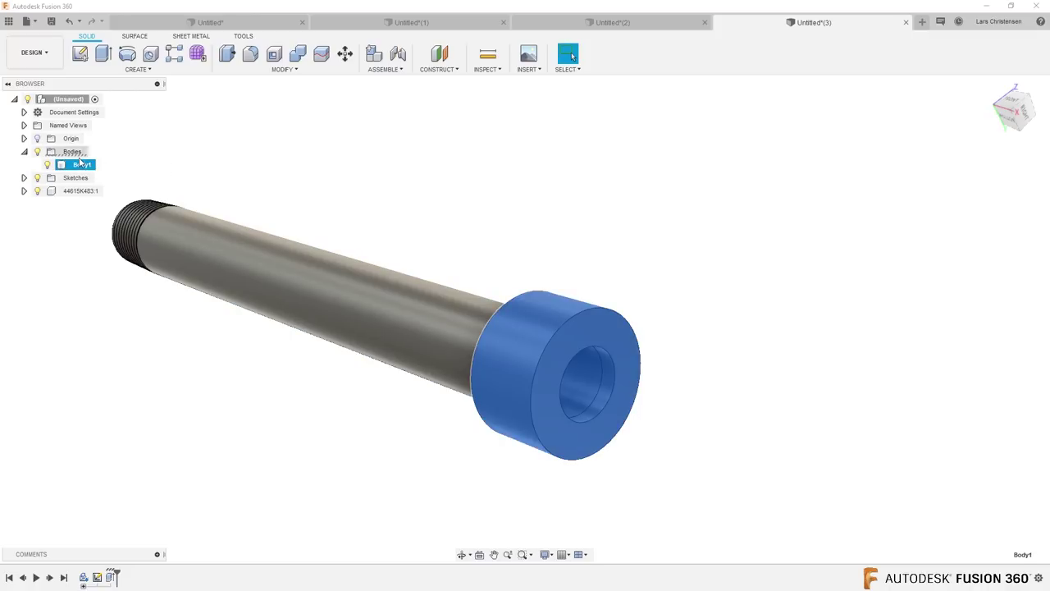
{"action": "left_click", "coordinate": [221, 170]}
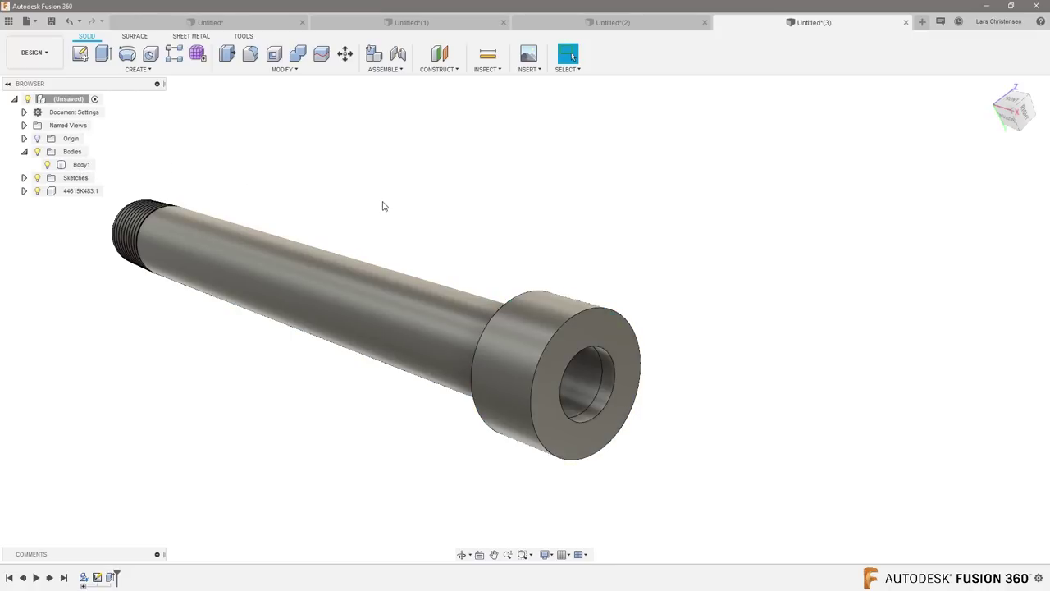
Step: Create a sketch on the ring's outer end face and project the face's outer circular edge into it
{"action": "left_click", "coordinate": [80, 53]}
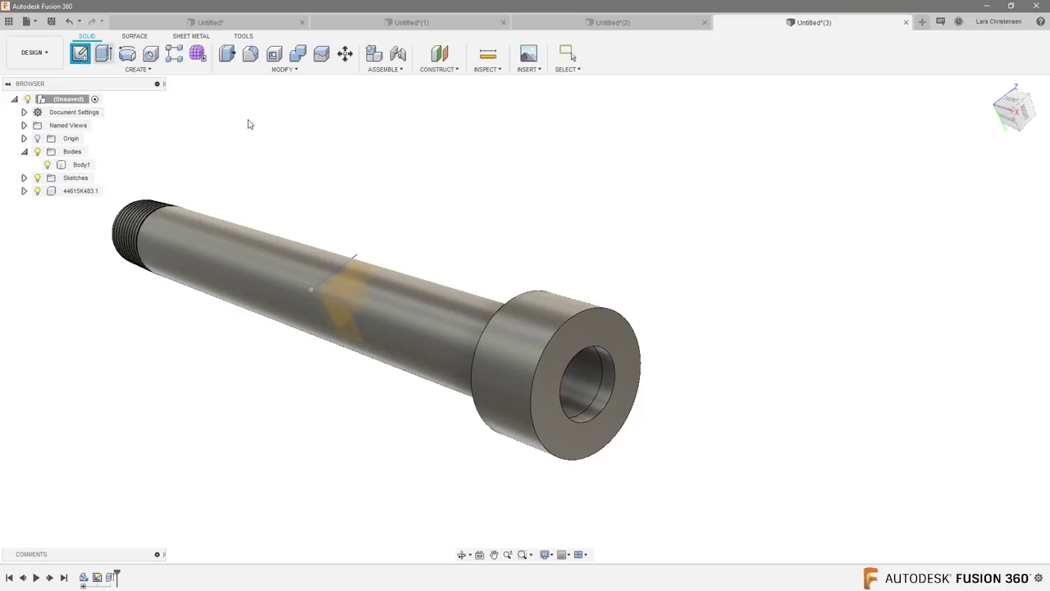
{"action": "left_click", "coordinate": [627, 335]}
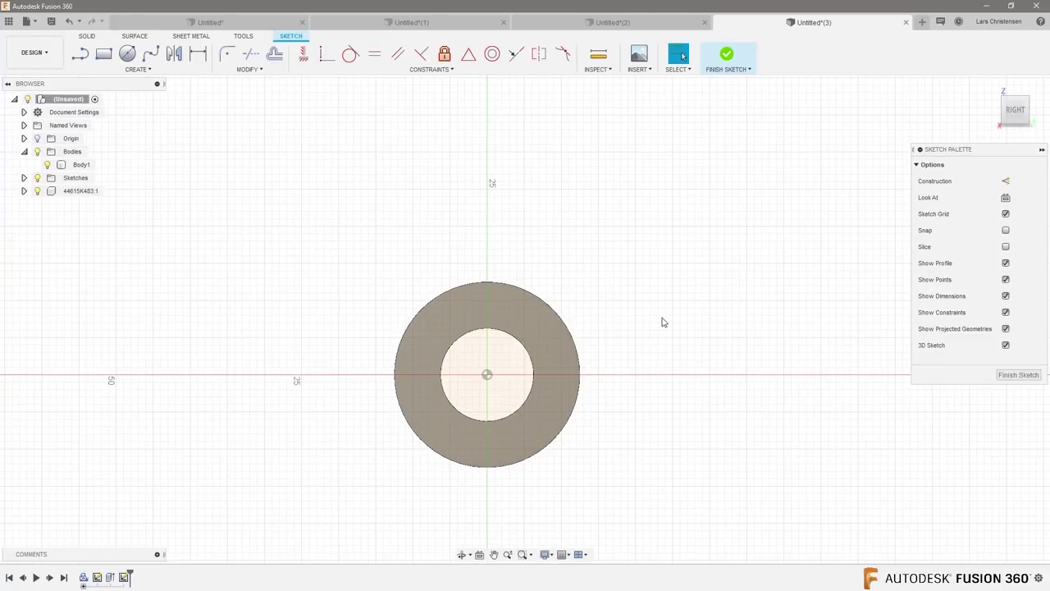
{"action": "key", "text": "p"}
{"action": "left_click", "coordinate": [550, 305]}
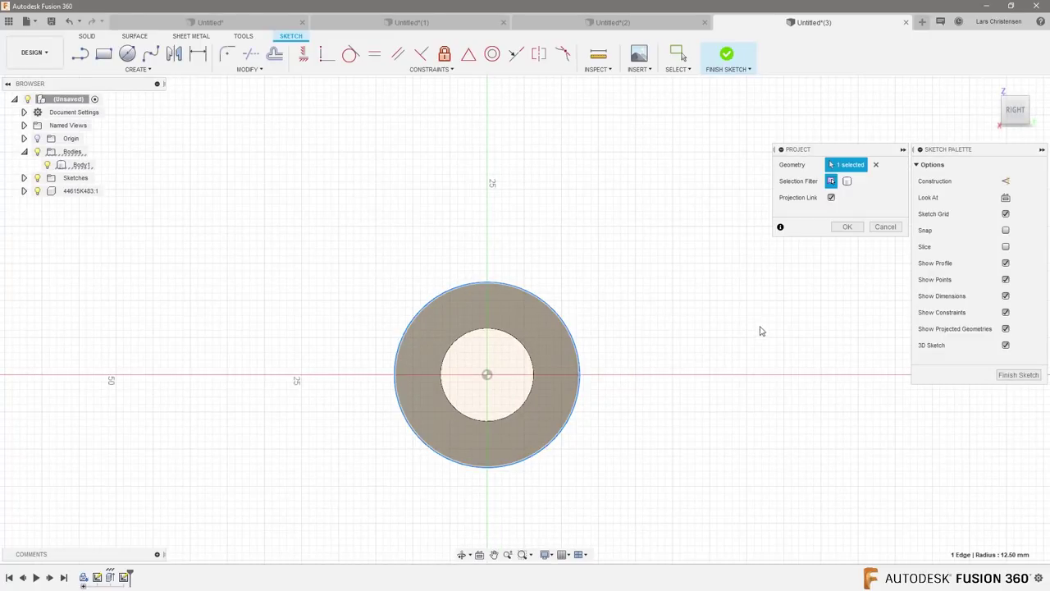
{"action": "left_click", "coordinate": [846, 227]}
Step: Extrude both the ring and inner circle profiles a short distance outward to close off the end of the ring body
{"action": "middle_click_drag", "start_coordinate": [604, 244], "coordinate": [654, 312], "text": "shift"}
{"action": "key", "text": "e"}
{"action": "left_click", "coordinate": [622, 343]}
{"action": "left_click", "coordinate": [599, 383]}
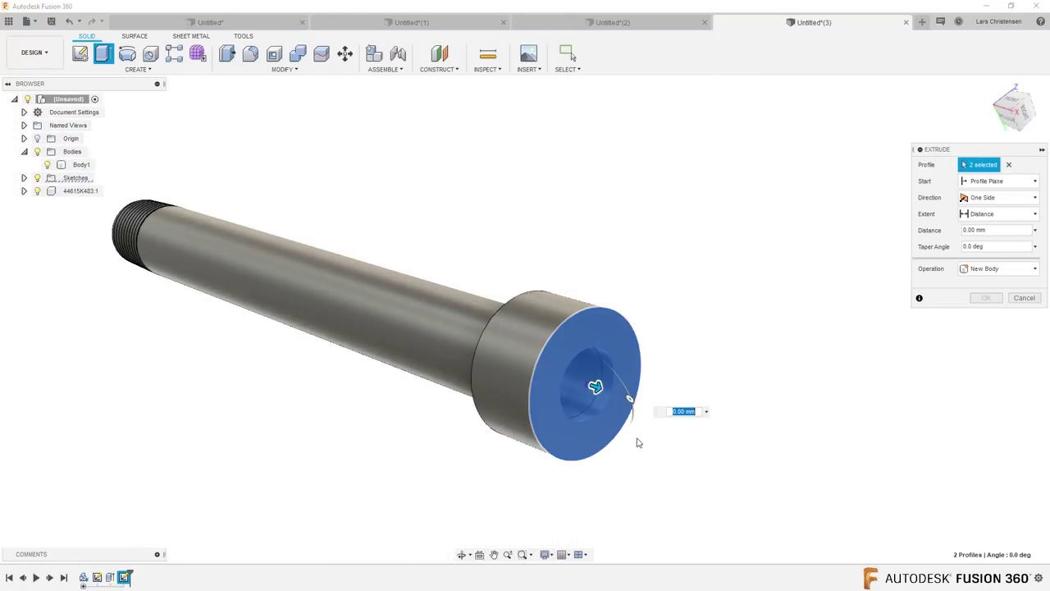
{"action": "left_click_drag", "start_coordinate": [594, 386], "coordinate": [614, 392]}
{"action": "left_click", "coordinate": [990, 299]}
{"action": "middle_click_drag", "start_coordinate": [861, 372], "coordinate": [855, 282], "text": "shift"}
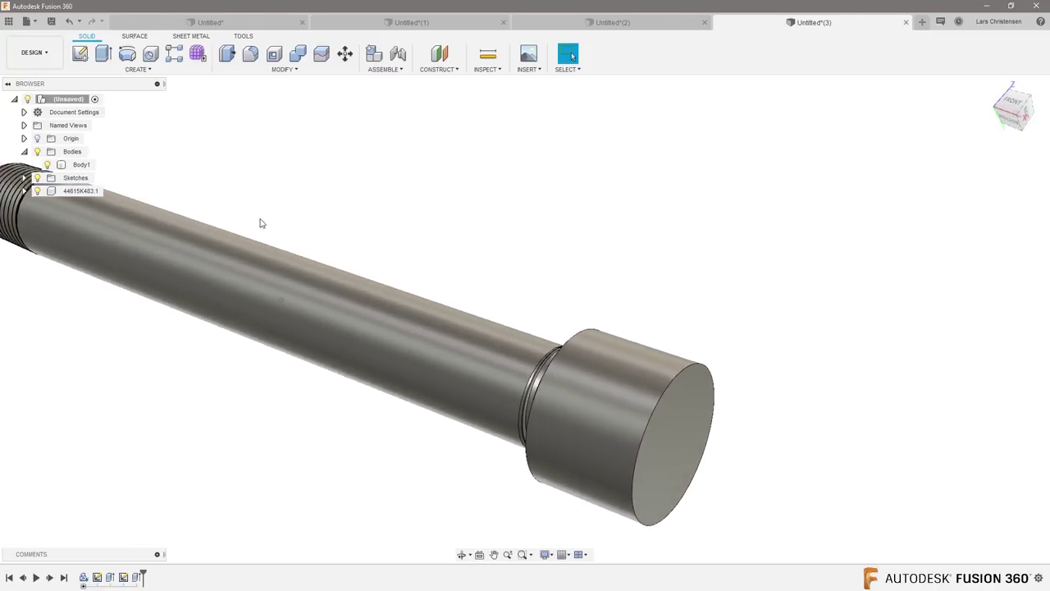
Step: Hide the pipe component and create a component from the closed ring body
{"action": "left_click", "coordinate": [37, 191]}
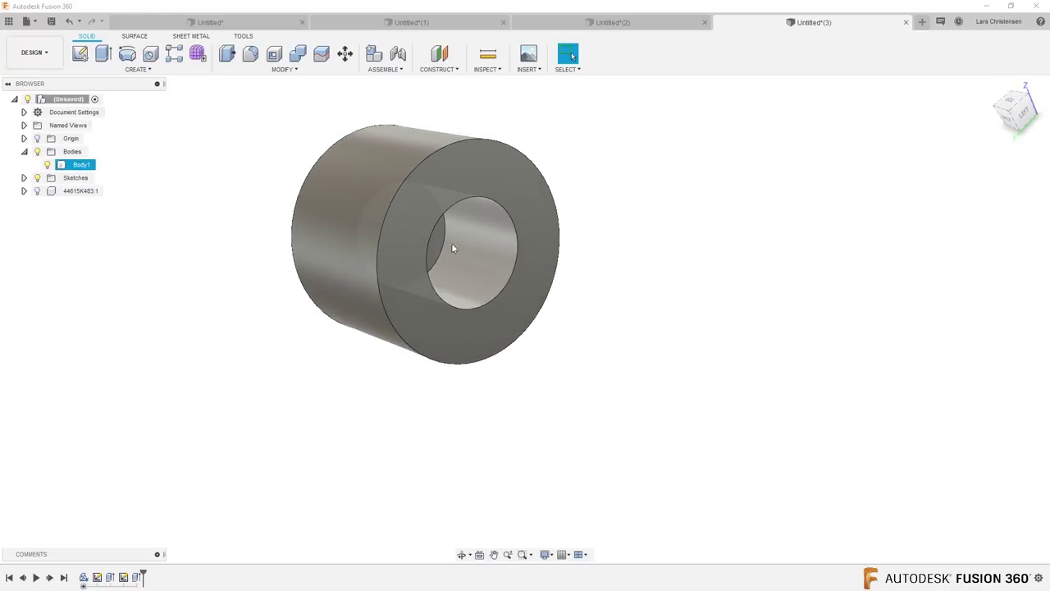
{"action": "right_click", "coordinate": [79, 166]}
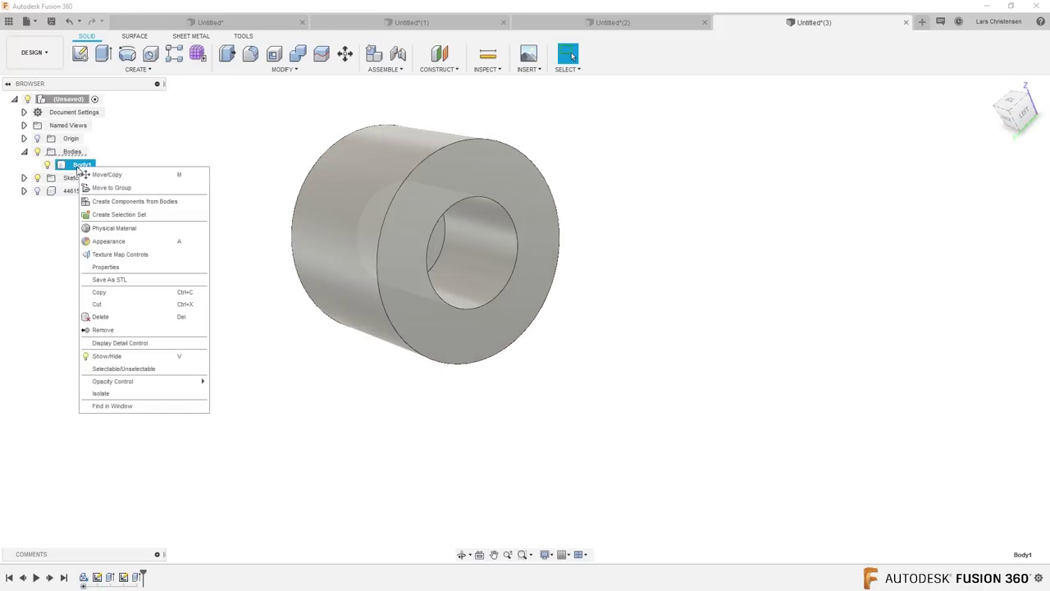
{"action": "left_click", "coordinate": [98, 201]}
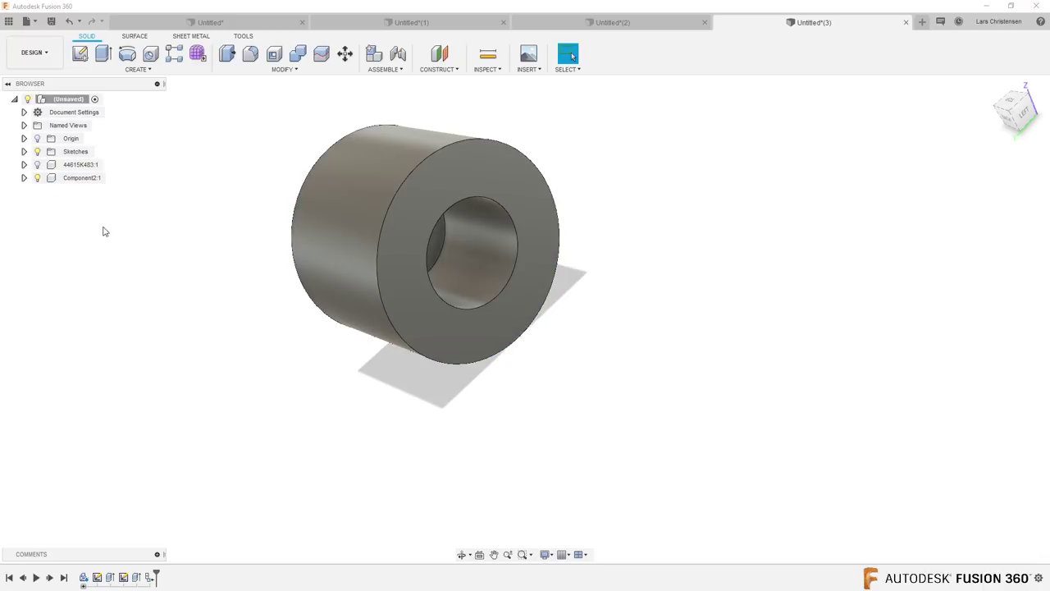
Step: Rename the new component as CAp
{"action": "left_click", "coordinate": [80, 177]}
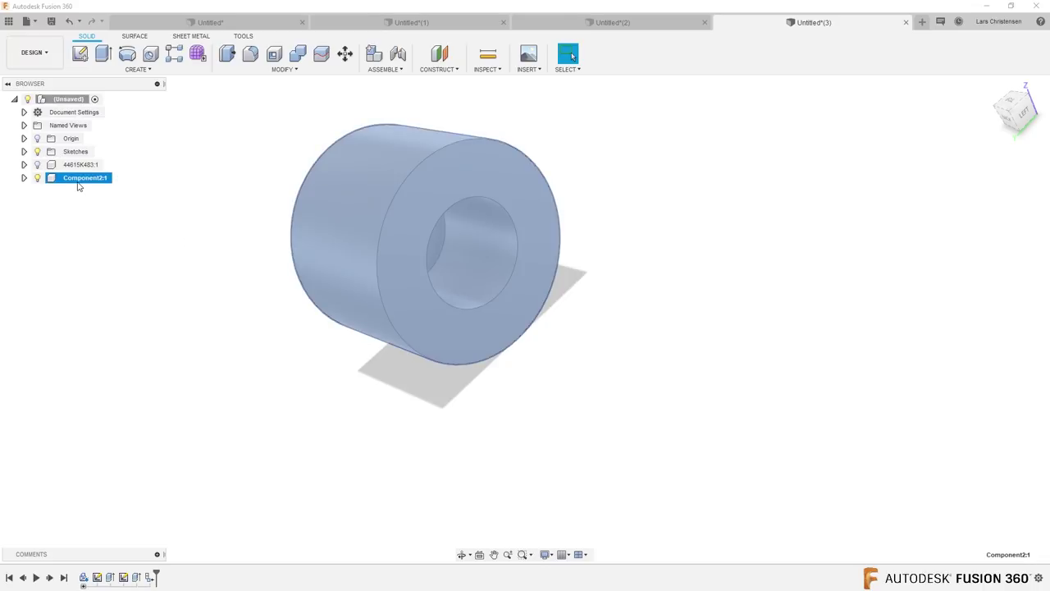
{"action": "double_click", "coordinate": [78, 179]}
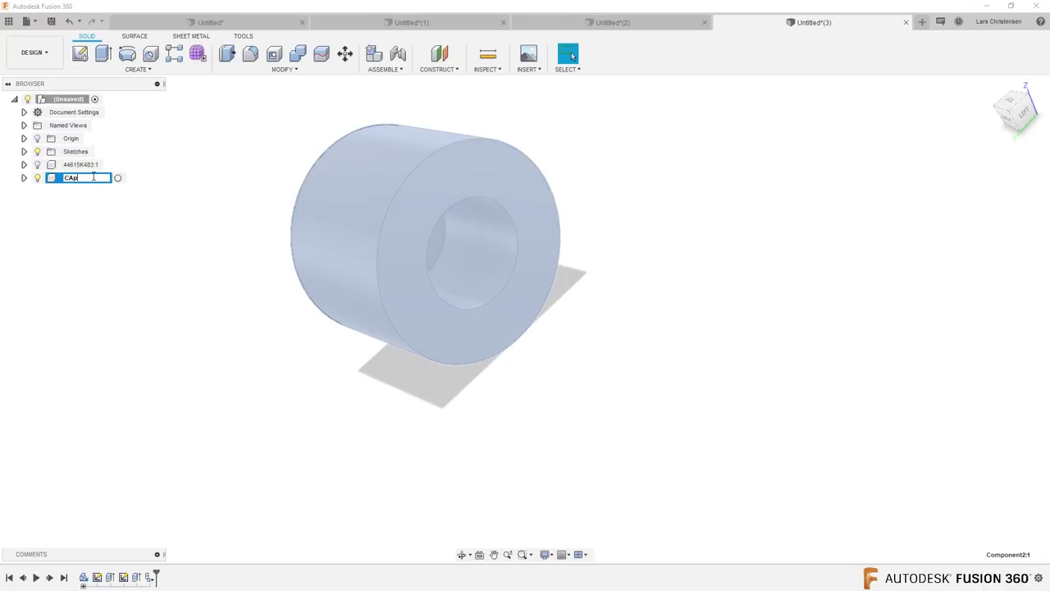
{"action": "type", "text": "CAp"}
{"action": "key", "text": "Return"}
Step: Show the pipe component again and hide the cap component to expose the pipe's threaded end
{"action": "left_click", "coordinate": [37, 164]}
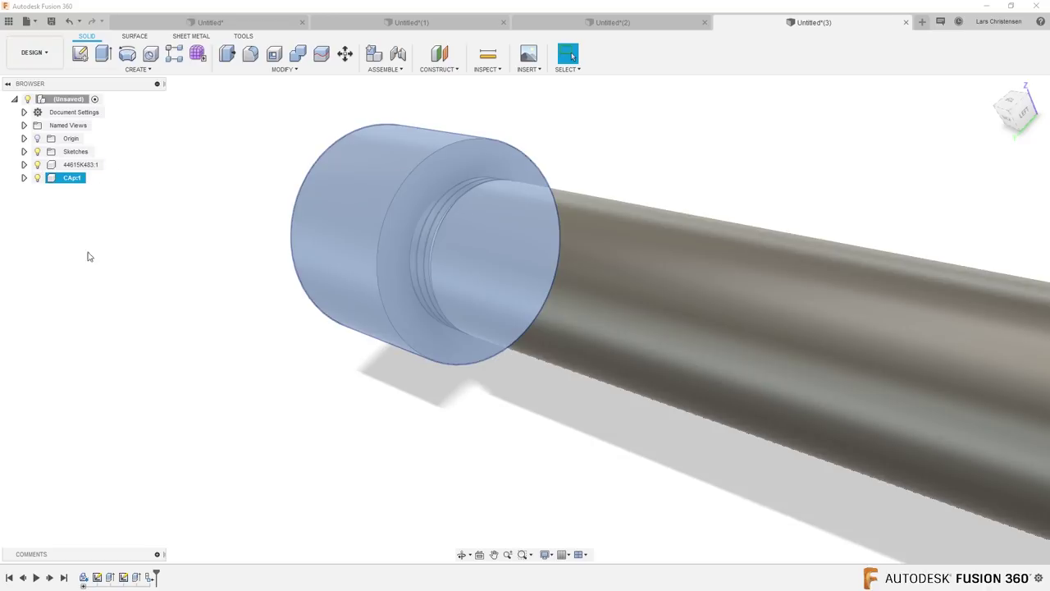
{"action": "left_click", "coordinate": [134, 330]}
{"action": "scroll", "coordinate": [182, 271], "scroll_direction": "up", "scroll_amount": 2}
{"action": "middle_click_drag", "start_coordinate": [311, 250], "coordinate": [394, 244], "text": "shift"}
{"action": "left_click", "coordinate": [38, 179]}
{"action": "left_click", "coordinate": [37, 178]}
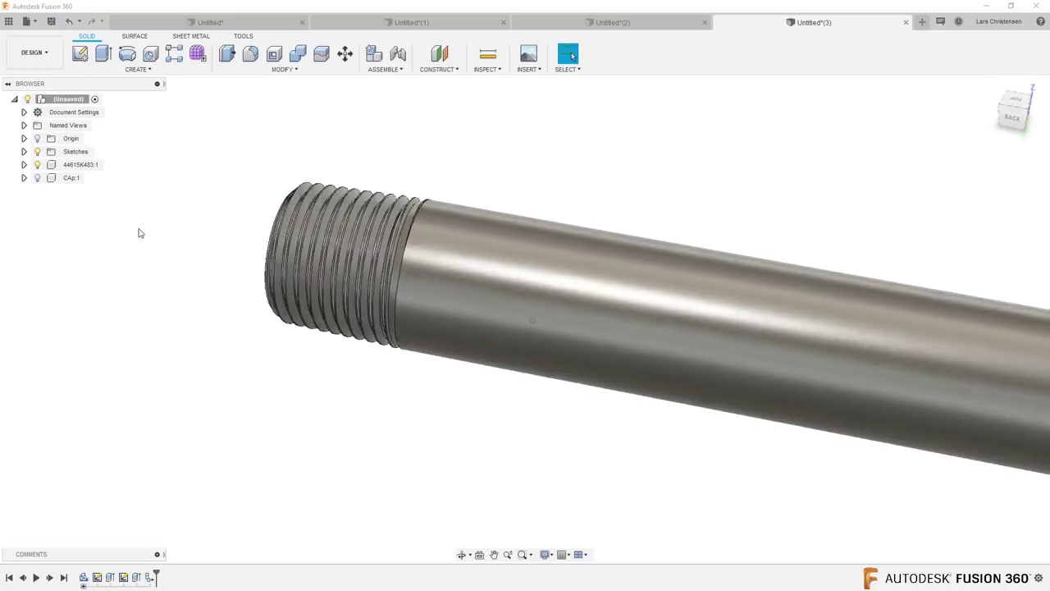
Step: Show the cap component again, briefly hiding the pipe to view the cap alone, and display both components together
{"action": "left_click", "coordinate": [37, 178]}
{"action": "left_click", "coordinate": [42, 166]}
{"action": "left_click", "coordinate": [39, 166]}
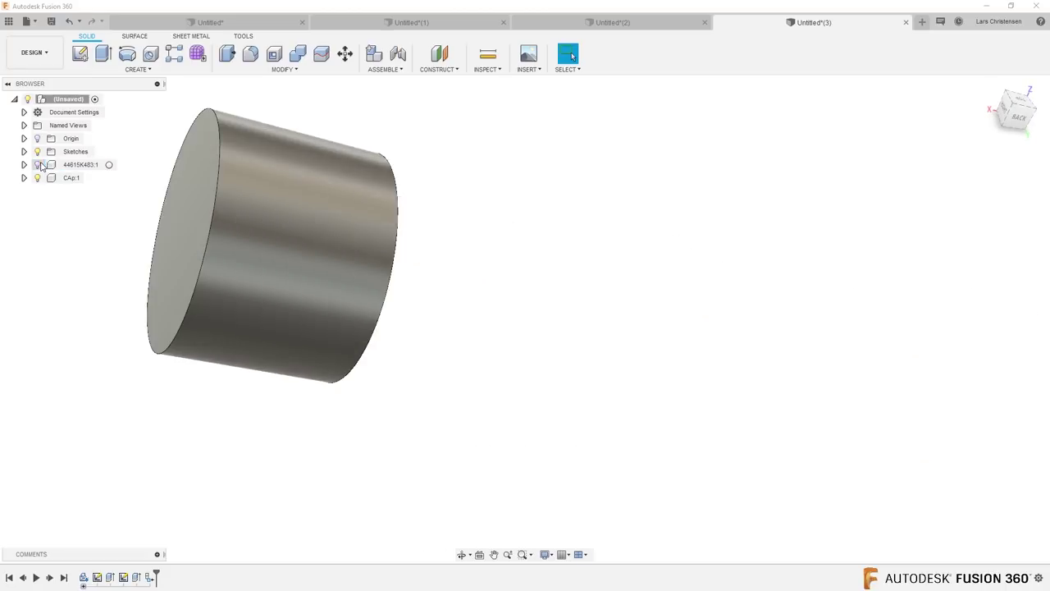
{"action": "middle_click_drag", "start_coordinate": [164, 263], "coordinate": [188, 294], "text": "shift"}
{"action": "left_click", "coordinate": [38, 165]}
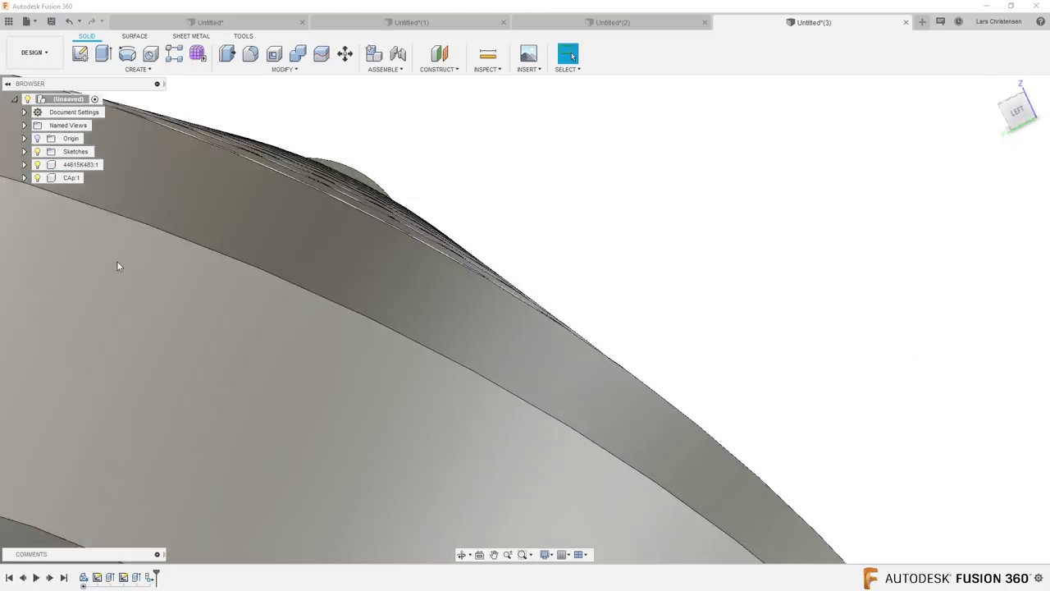
{"action": "middle_click_drag", "start_coordinate": [117, 265], "coordinate": [436, 173], "text": "shift"}
{"action": "scroll", "coordinate": [424, 209], "scroll_direction": "down", "scroll_amount": 2}
{"action": "scroll", "coordinate": [453, 170], "scroll_direction": "up", "scroll_amount": 2}
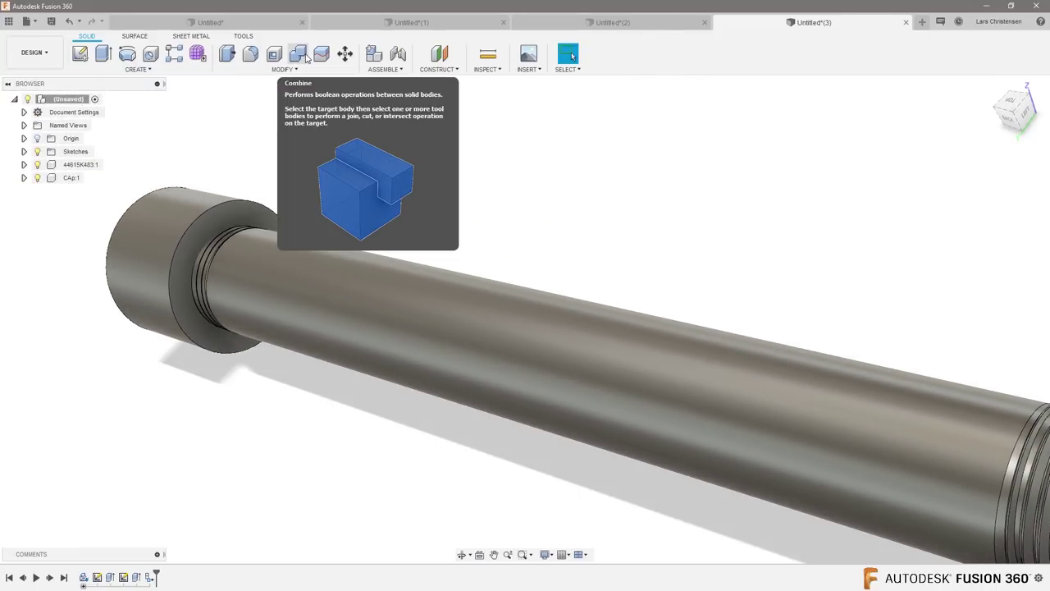
Step: Combine the cap as target body with the pipe as tool body using the Cut operation, with Keep Tools enabled
{"action": "left_click", "coordinate": [297, 56]}
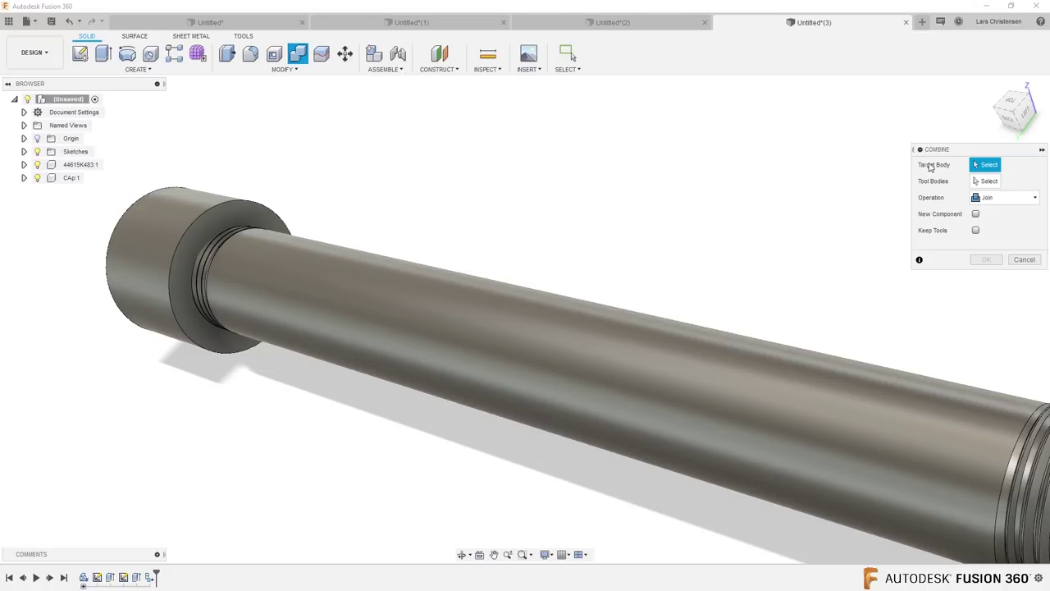
{"action": "left_click", "coordinate": [178, 218]}
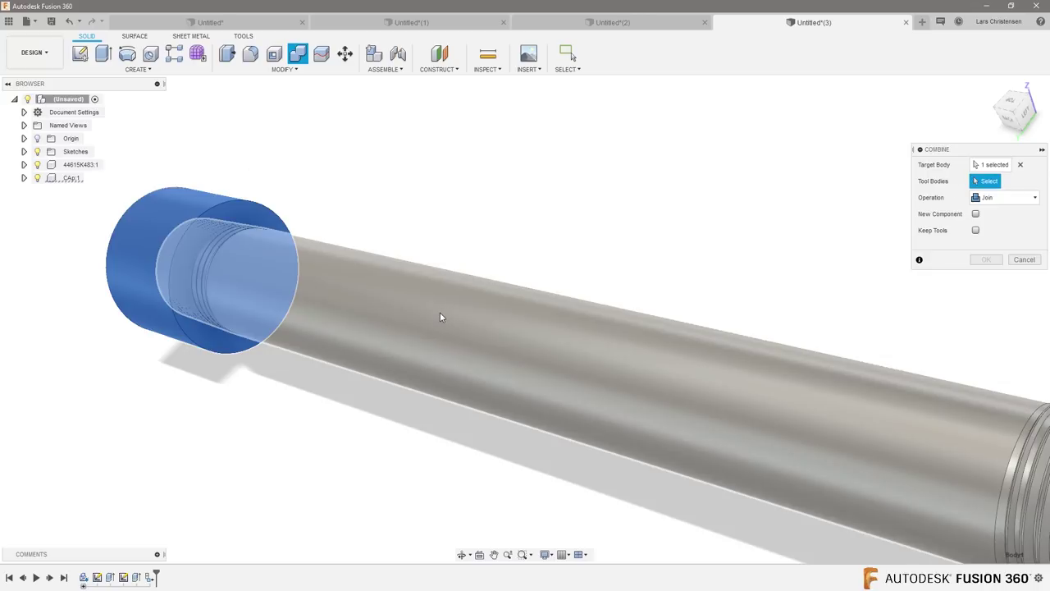
{"action": "left_click", "coordinate": [417, 343]}
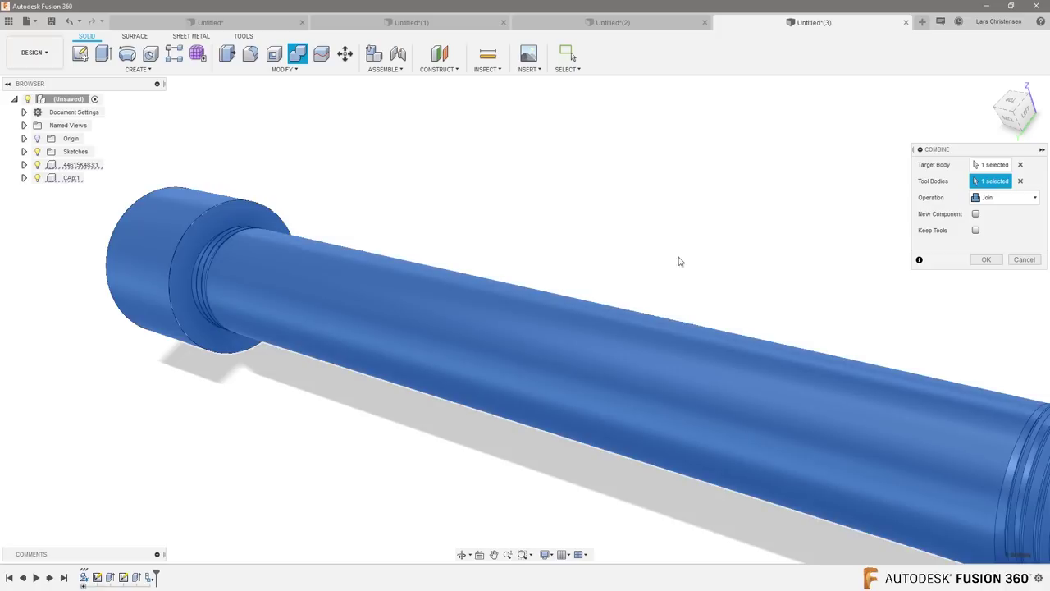
{"action": "left_click", "coordinate": [996, 198]}
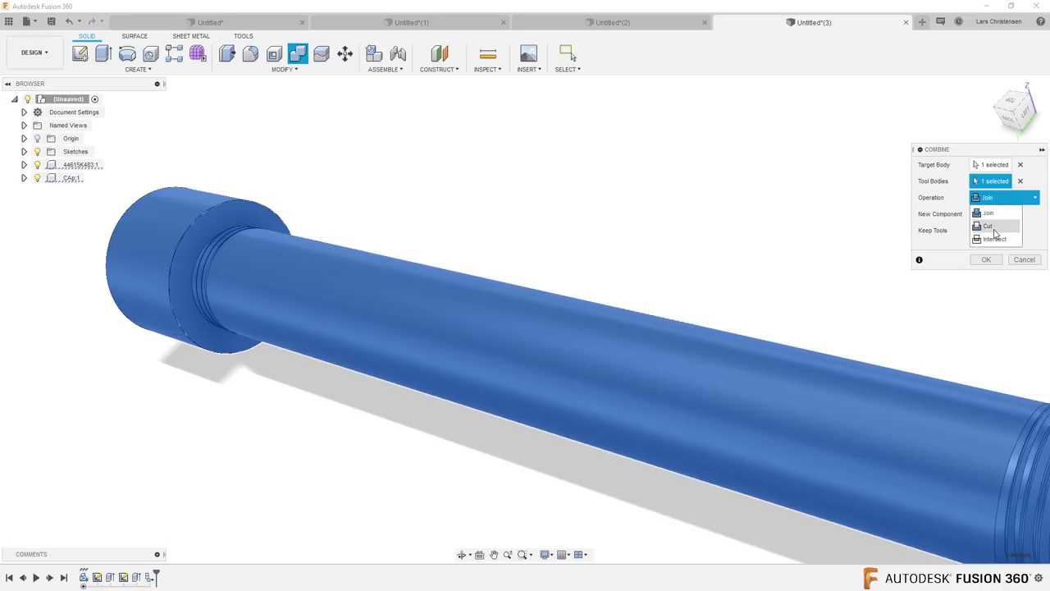
{"action": "left_click", "coordinate": [994, 227]}
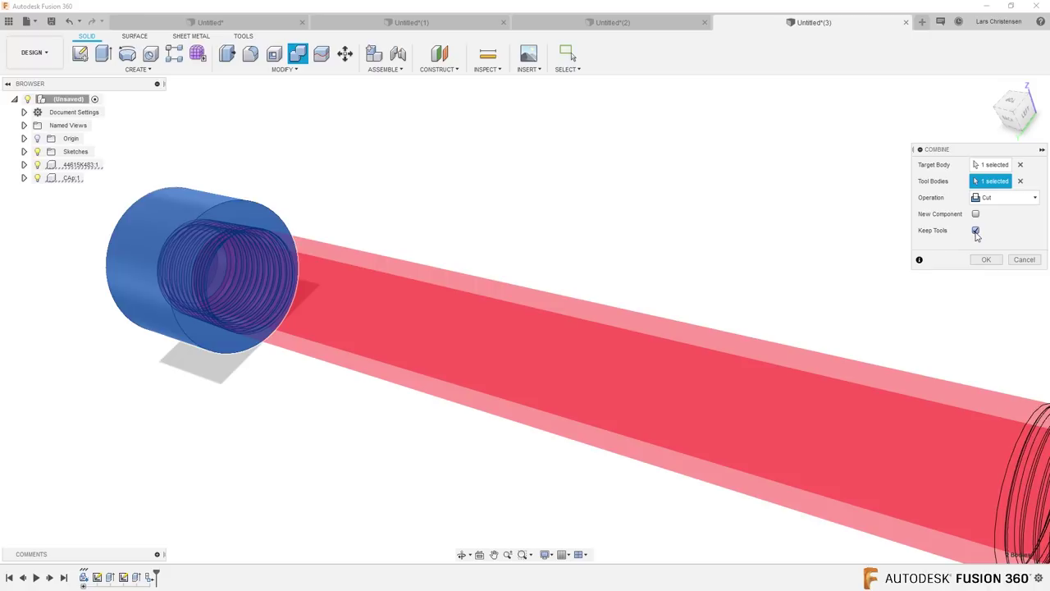
{"action": "left_click", "coordinate": [986, 260]}
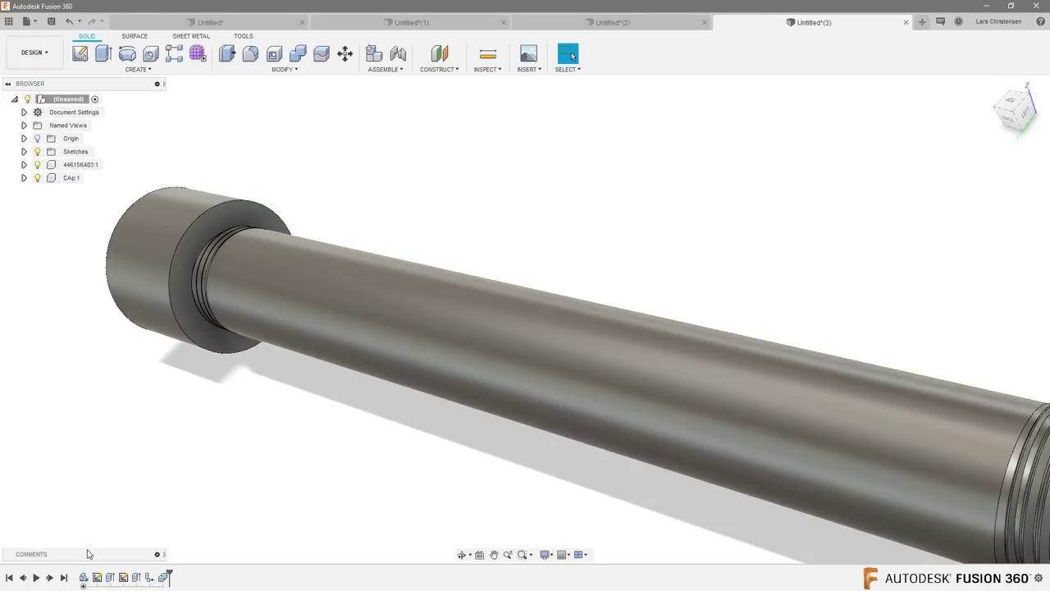
Step: Hide the pipe component to examine the internal threads cut into the cap, and show the pipe again
{"action": "left_click", "coordinate": [36, 165]}
{"action": "scroll", "coordinate": [302, 369], "scroll_direction": "up", "scroll_amount": 3}
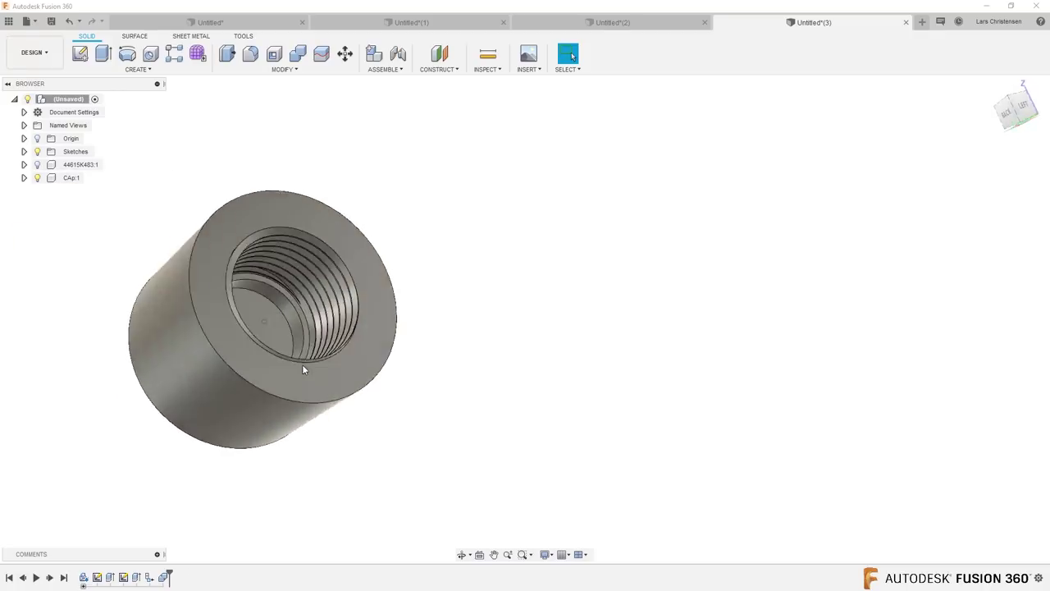
{"action": "left_click", "coordinate": [38, 164]}
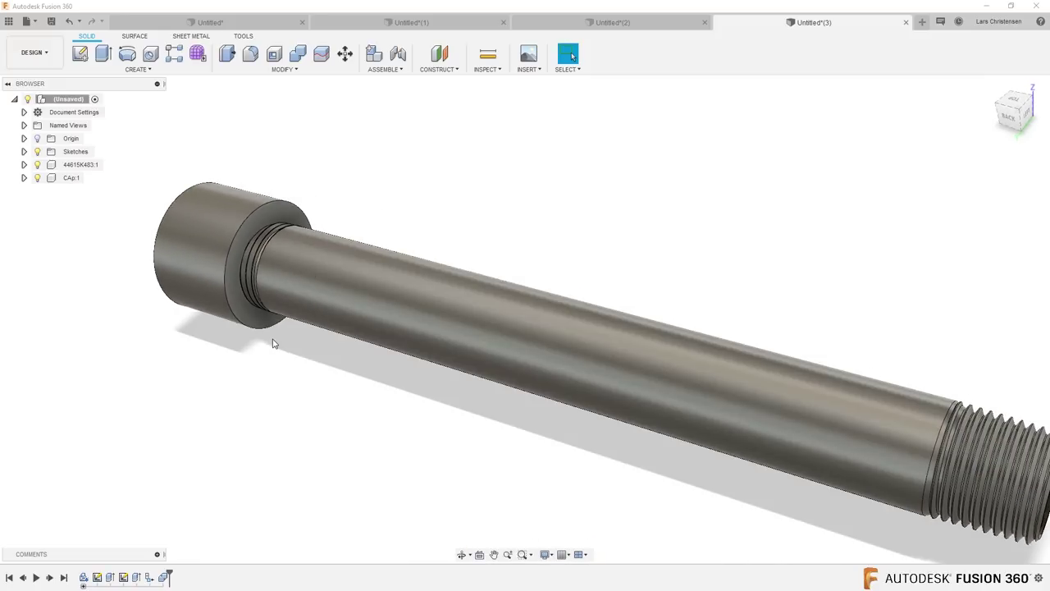
{"action": "left_click", "coordinate": [37, 165]}
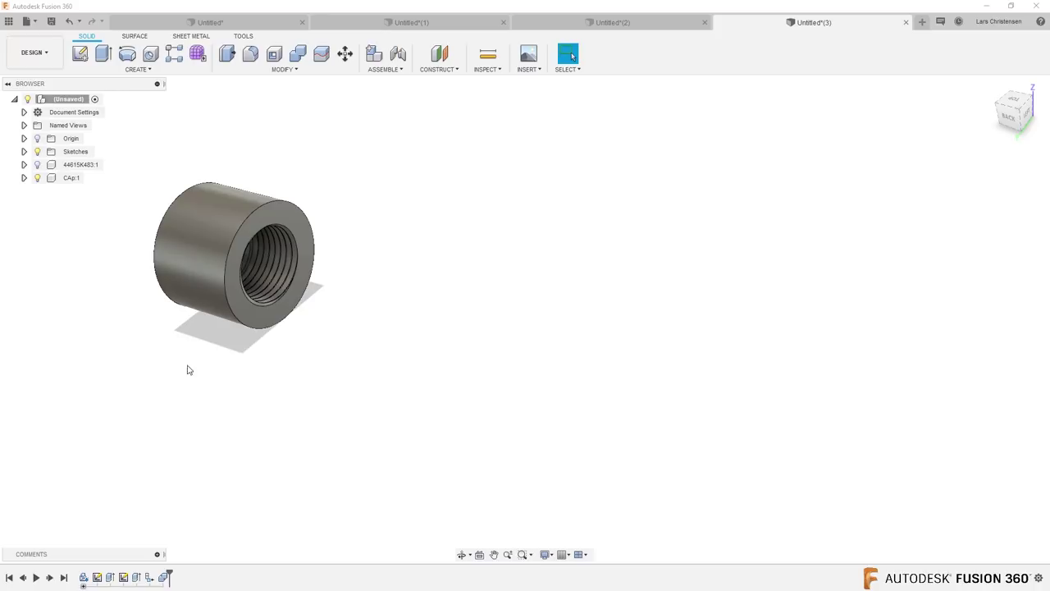
{"action": "middle_click_drag", "start_coordinate": [333, 326], "coordinate": [286, 331], "text": "shift"}
{"action": "scroll", "coordinate": [205, 292], "scroll_direction": "up", "scroll_amount": 3}
{"action": "middle_click_drag", "start_coordinate": [126, 256], "coordinate": [56, 200]}
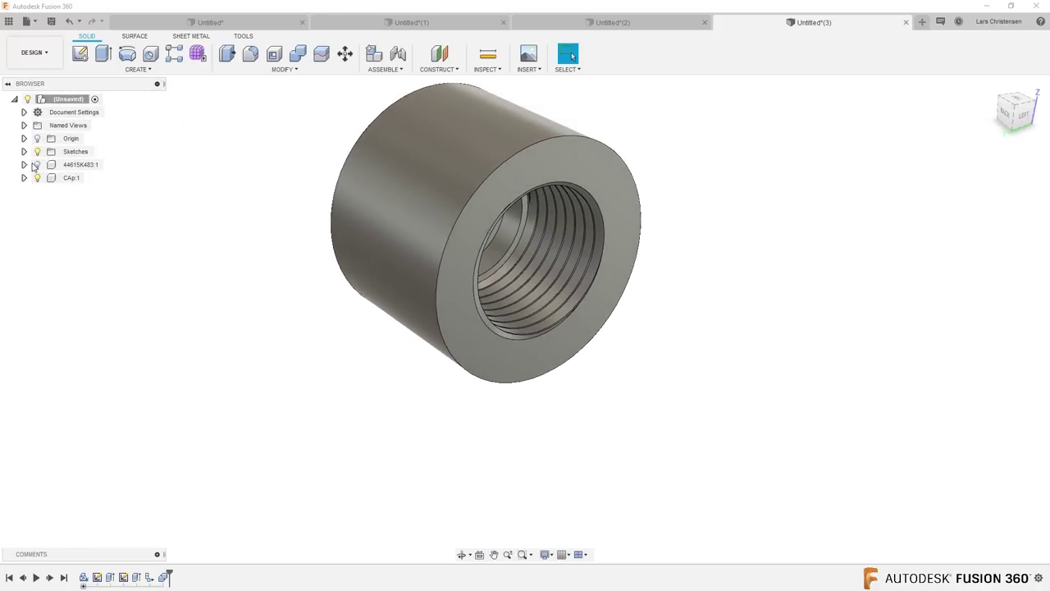
{"action": "left_click", "coordinate": [37, 165]}
{"action": "scroll", "coordinate": [232, 281], "scroll_direction": "down", "scroll_amount": 3}
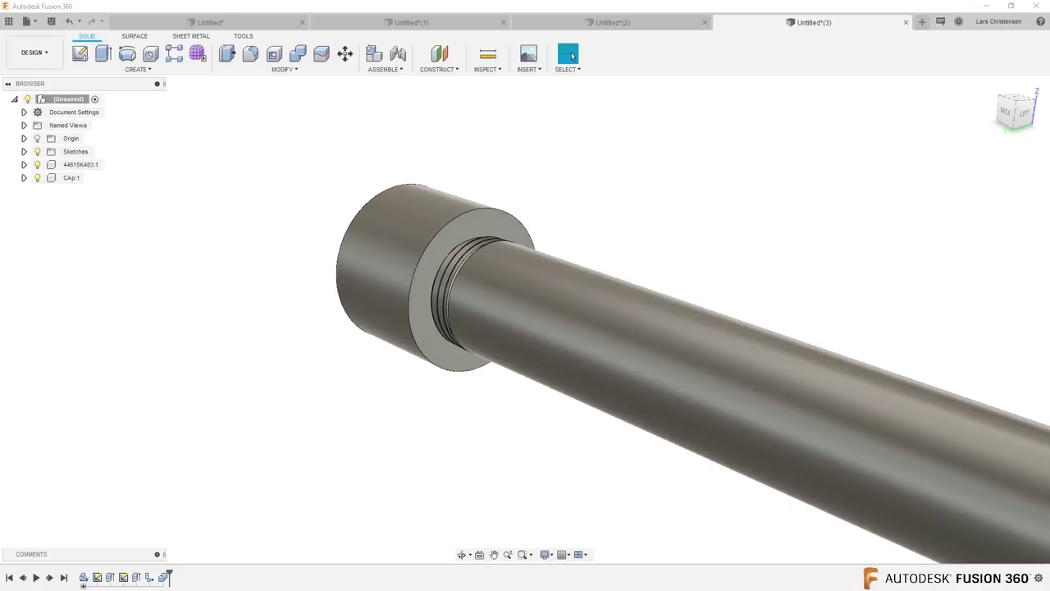